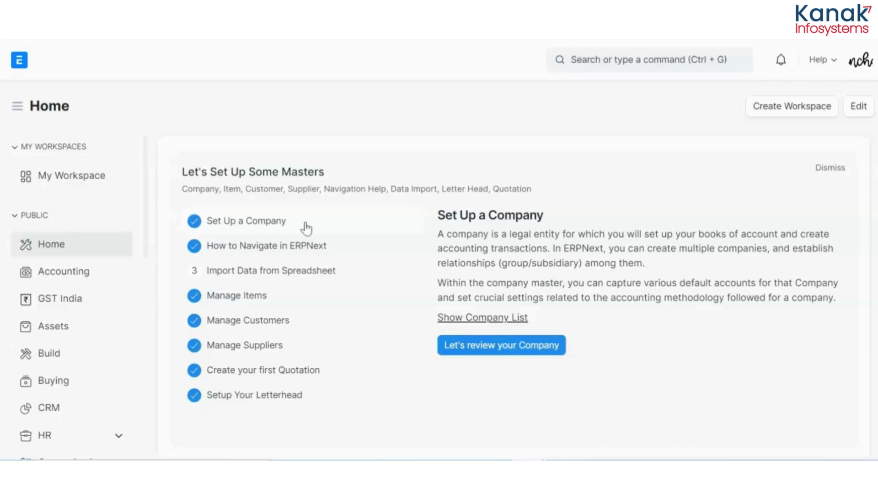
From the Settings workspace, open the Workflow list and start a new blank workflow.
scroll(98, 329, "down", 8)
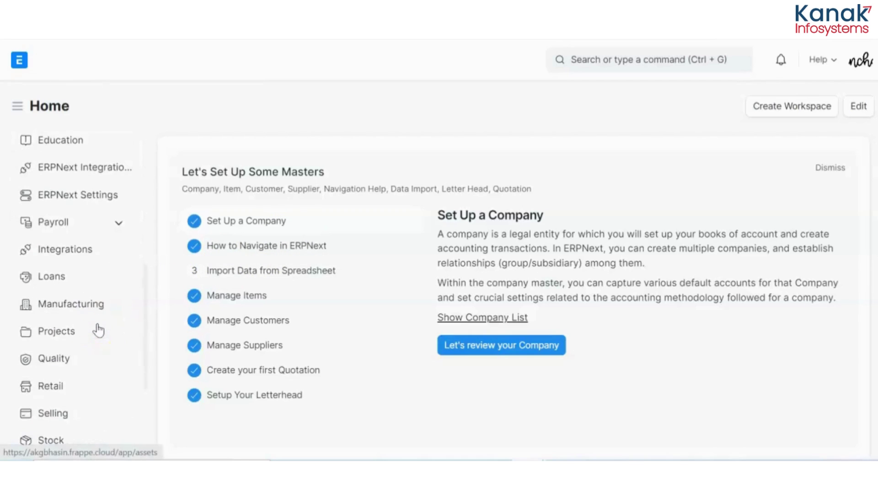
scroll(98, 330, "down", 3)
scroll(98, 329, "down", 1)
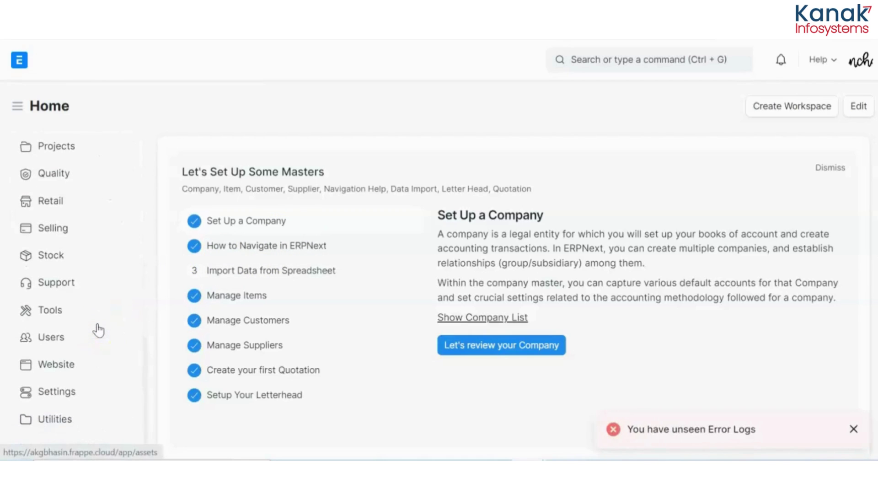
left_click(98, 395)
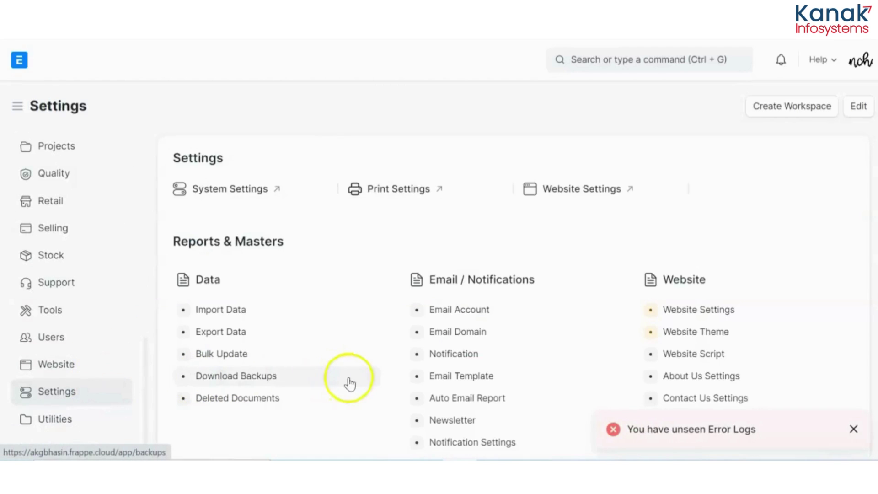
scroll(346, 383, "down", 4)
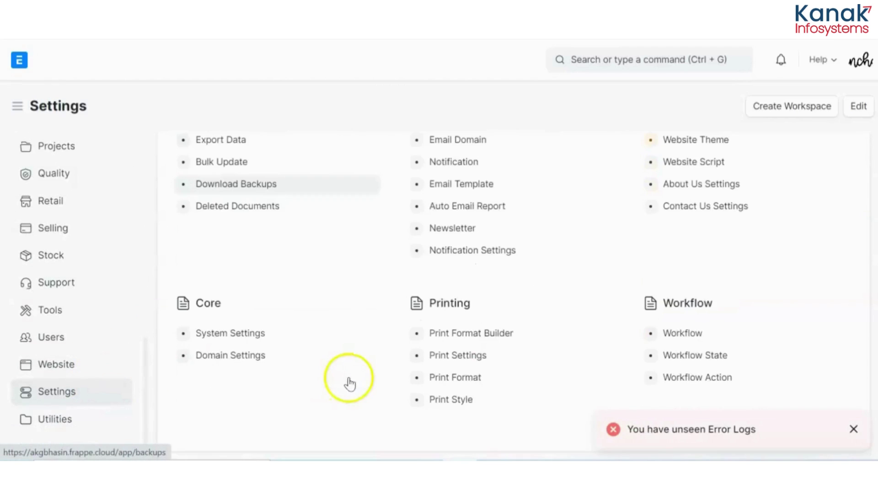
left_click(669, 333)
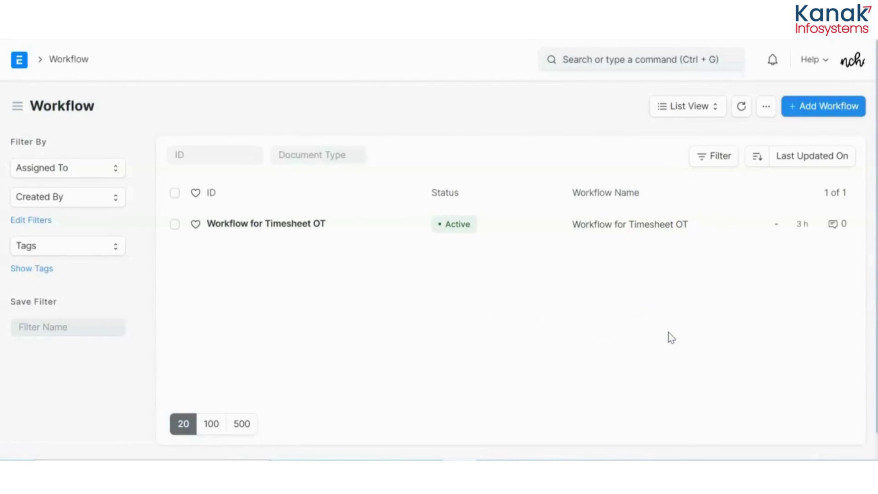
left_click(852, 113)
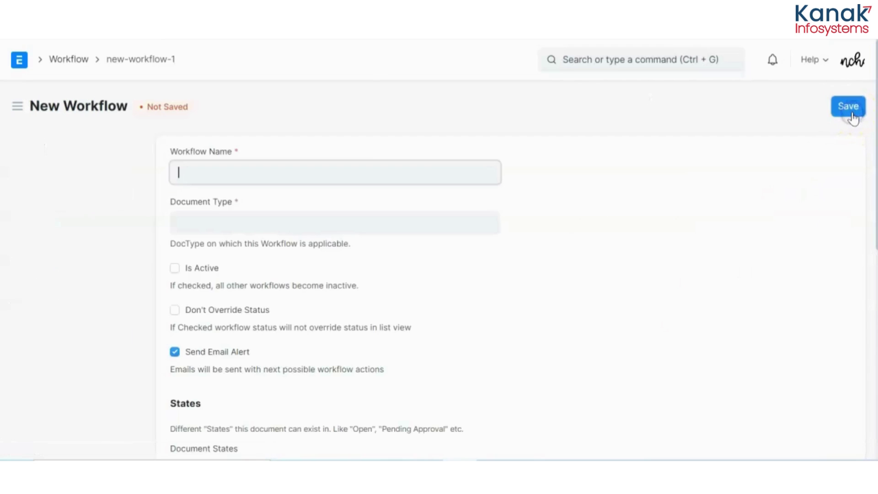
Name the workflow 'Workflow for Timesheet (OT)', bracketing OT to avoid a duplicate name.
left_click(494, 180)
type("Workflow for ")
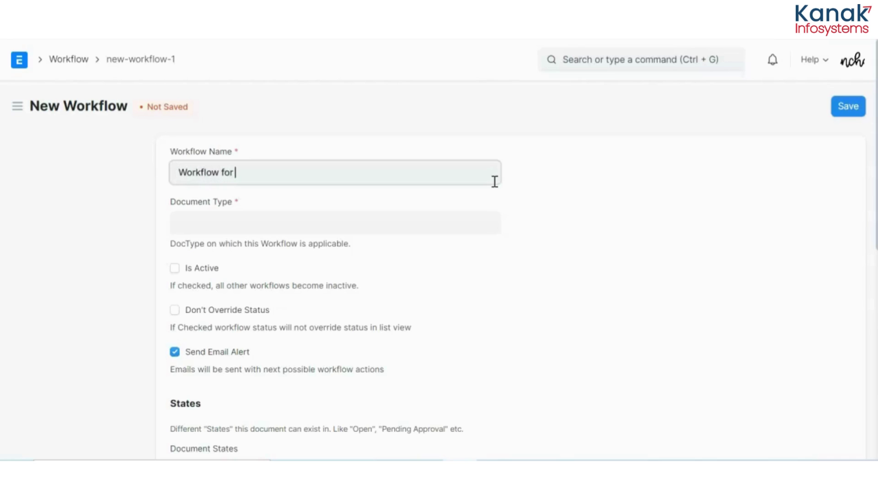
type("Timesheet OT")
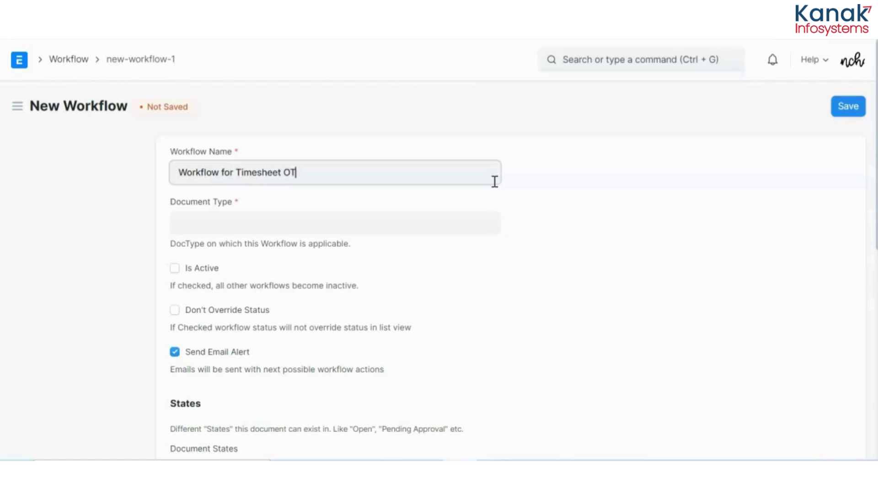
left_click(461, 224)
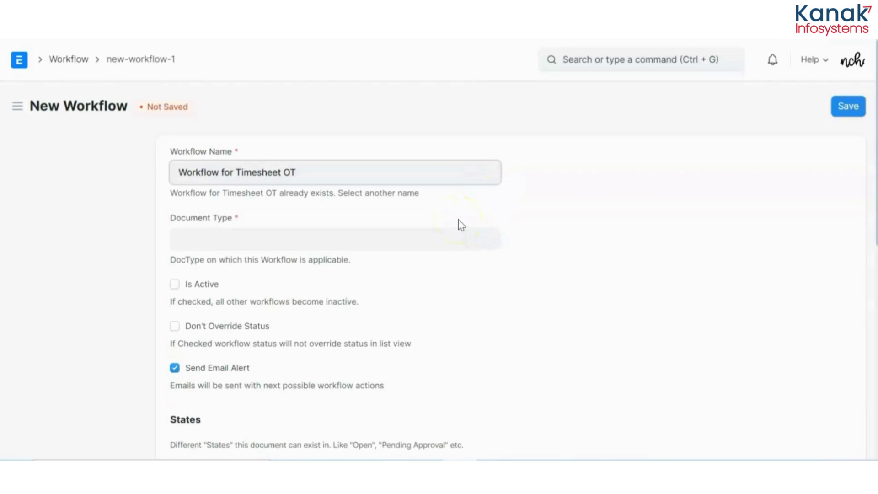
type(")")
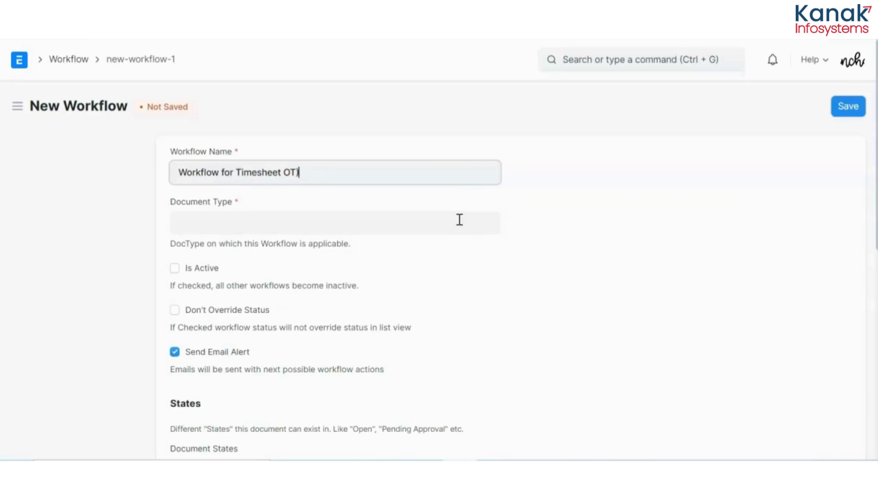
left_click(287, 176)
Set the workflow's document type to Timesheet and tick Is Active.
left_click(310, 230)
type("t")
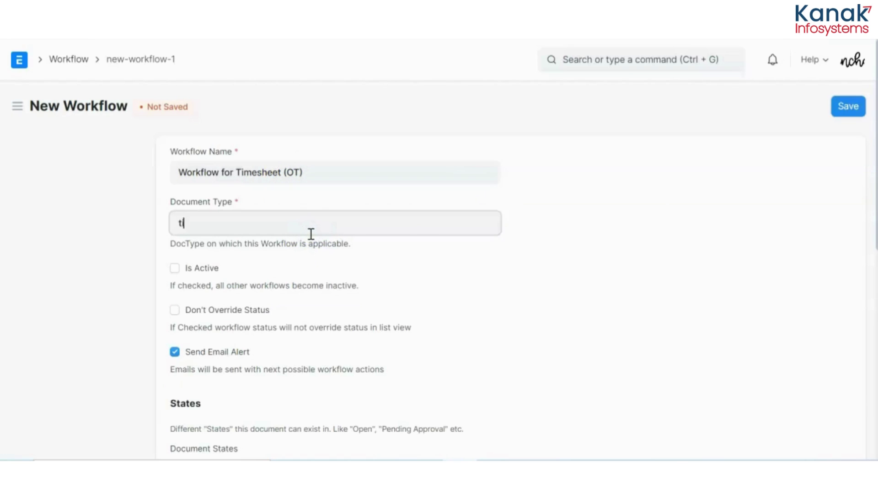
type("im")
left_click(310, 261)
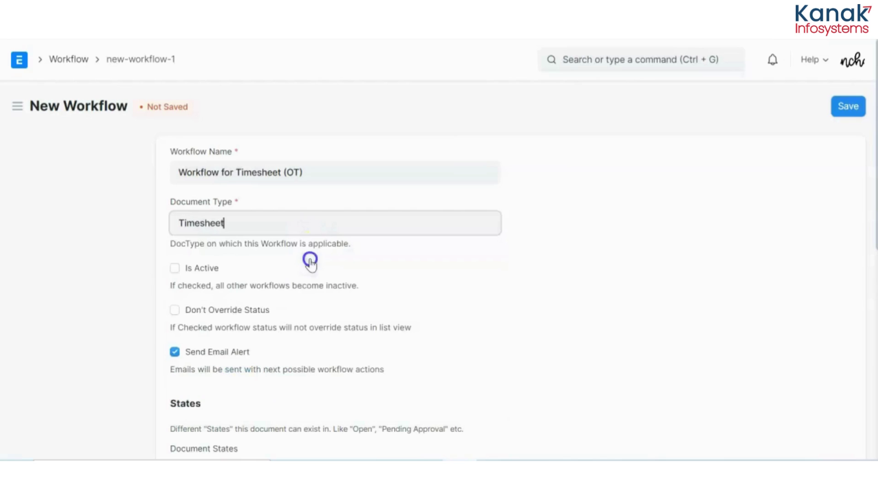
scroll(310, 263, "down", 3)
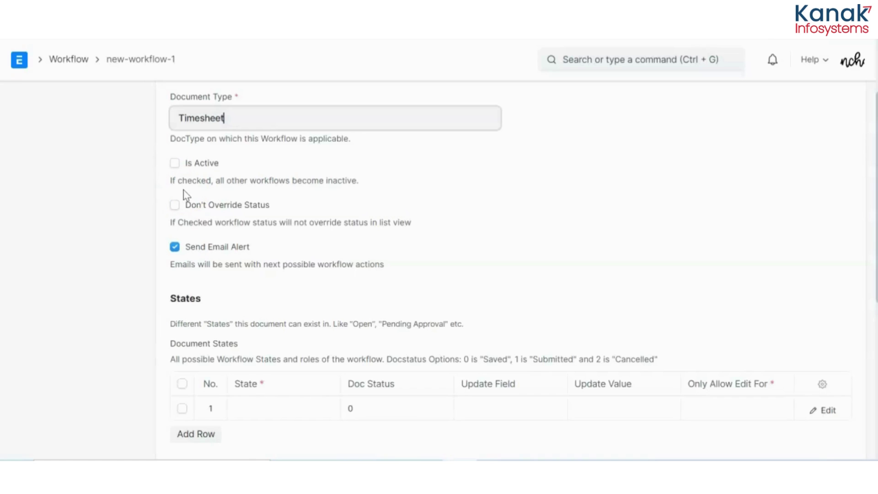
left_click(176, 165)
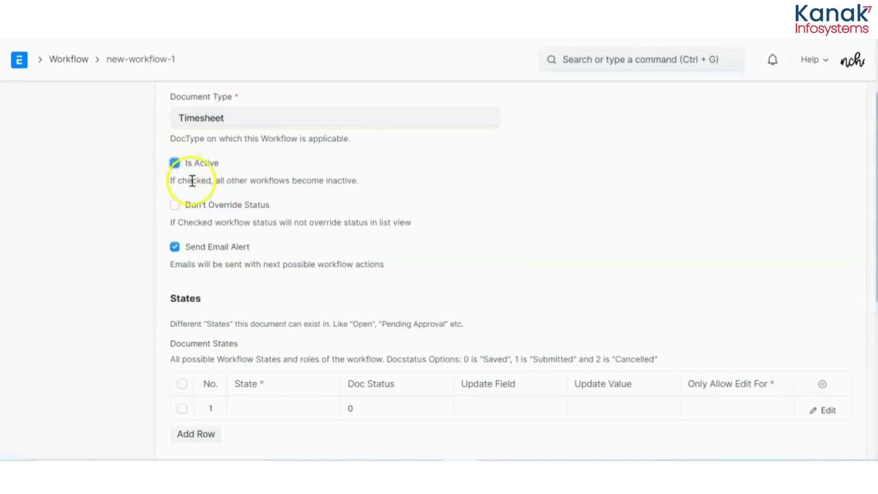
scroll(269, 265, "down", 3)
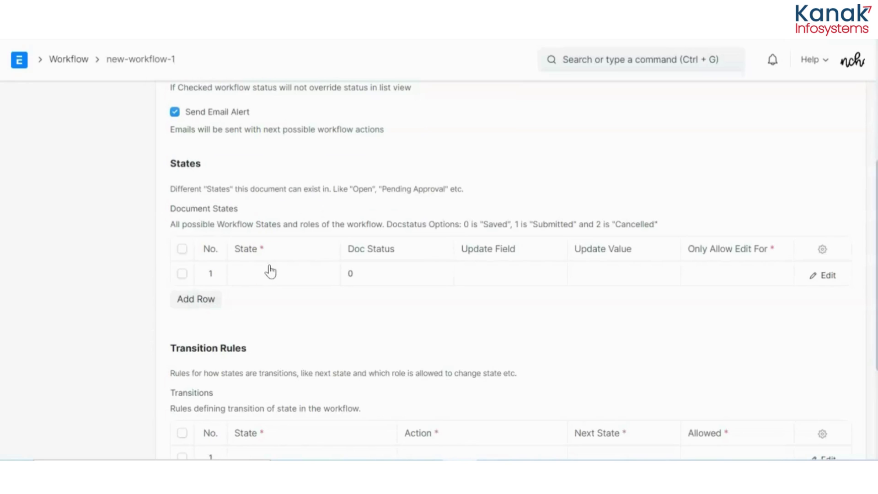
left_click(269, 270)
Add a Draft state that only Employee may edit.
type("dr")
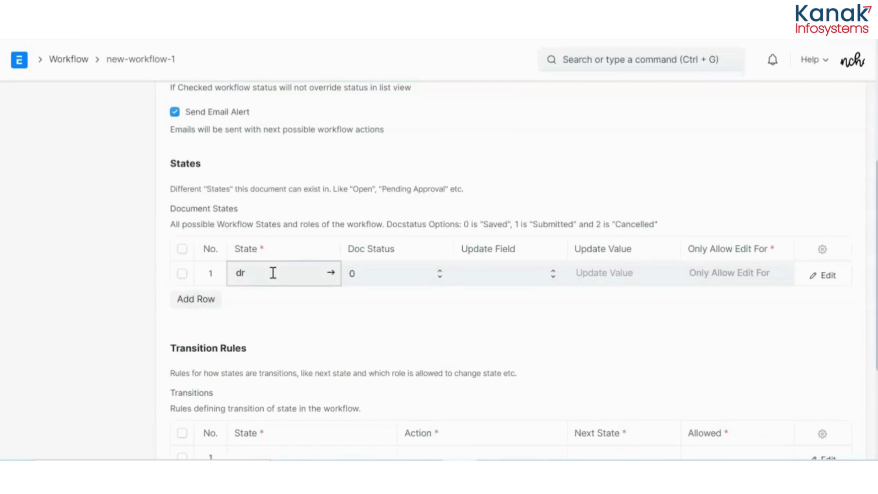
key("BackSpace")
key("BackSpace")
type("D")
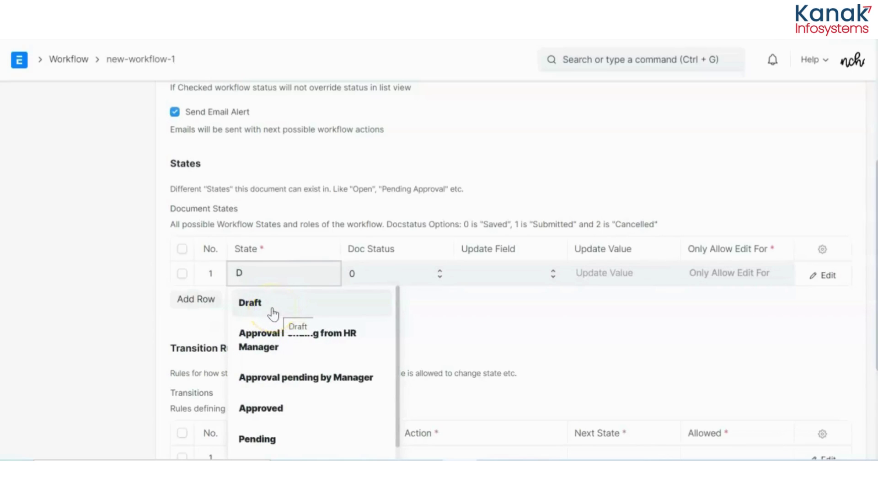
left_click(272, 314)
left_click(378, 266)
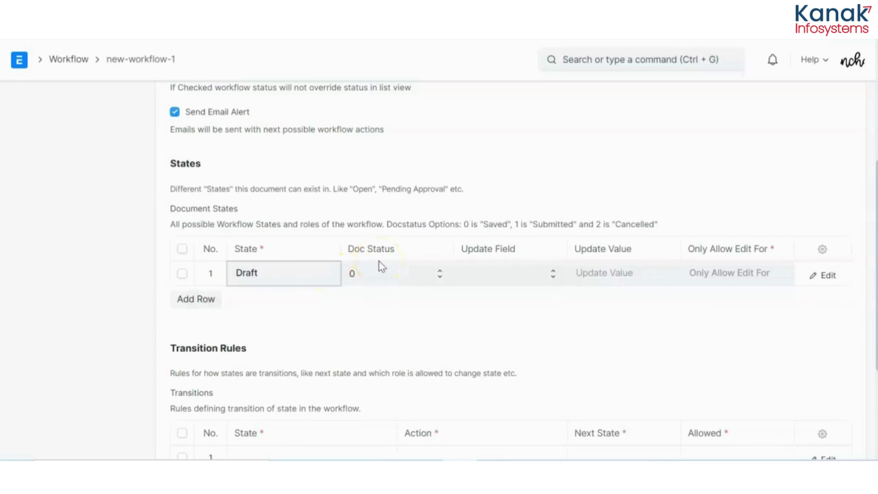
left_click(568, 299)
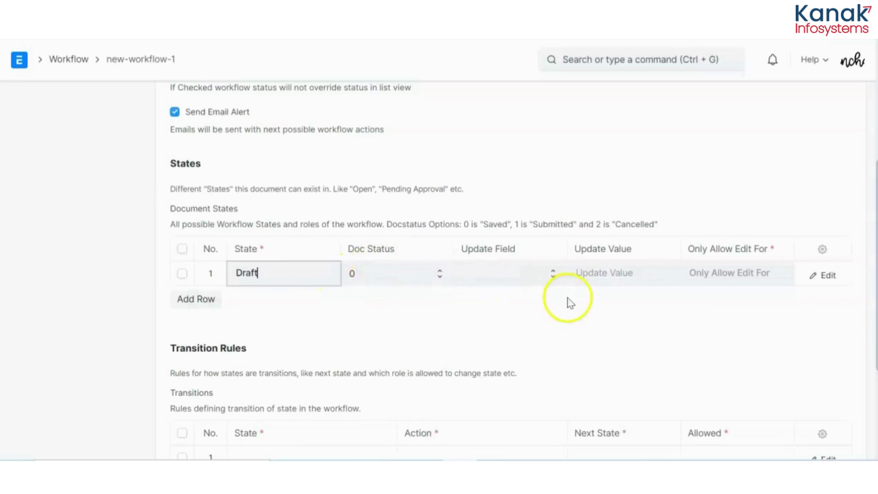
left_click(710, 281)
type("em")
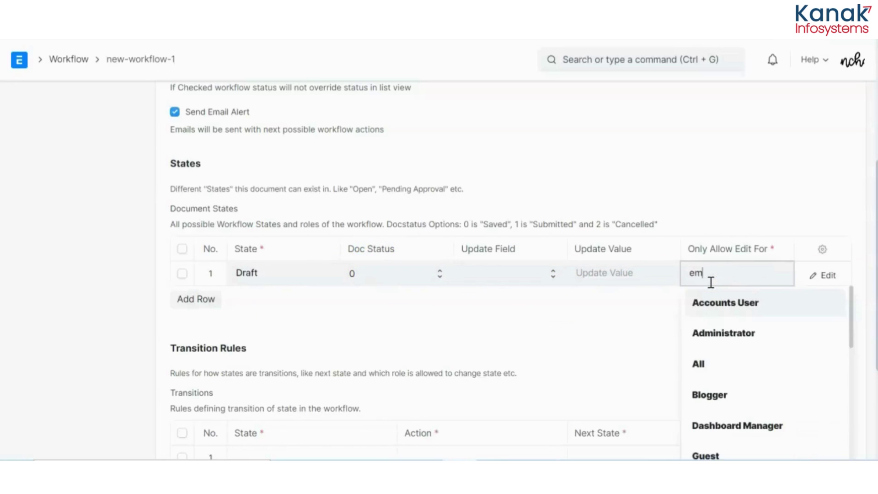
left_click(716, 312)
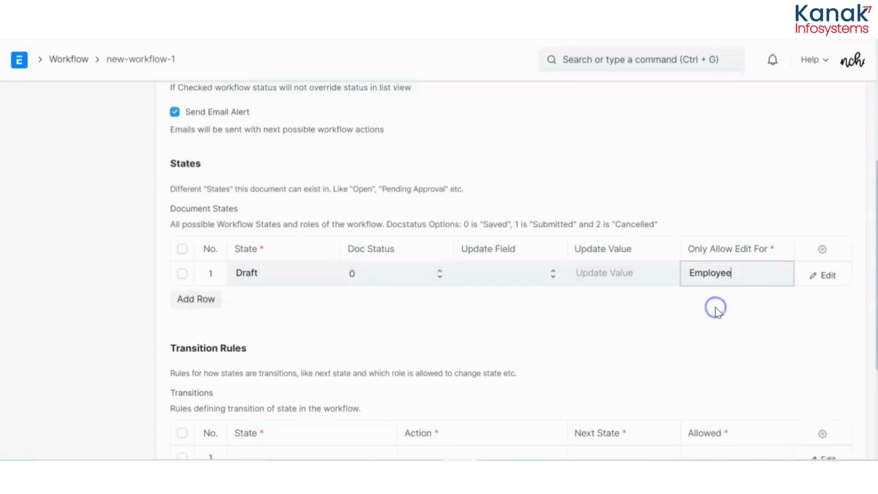
Add a second state row set to Approval pending by Manager.
left_click(211, 303)
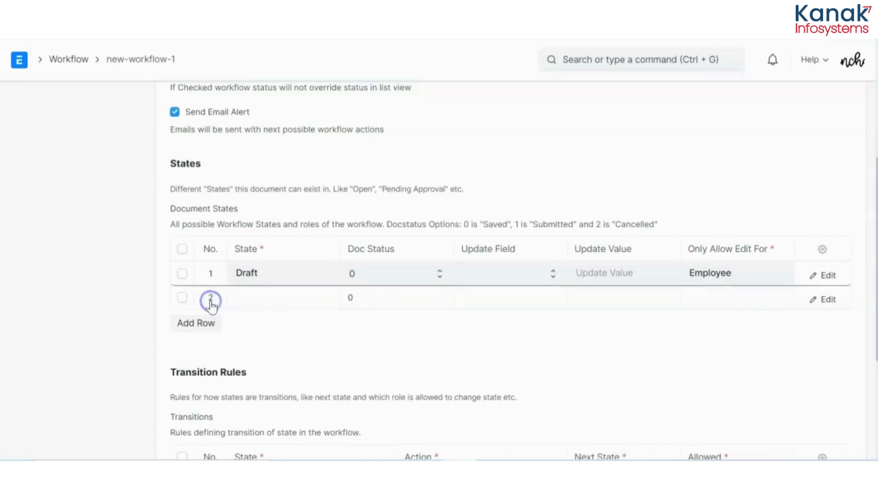
left_click(267, 306)
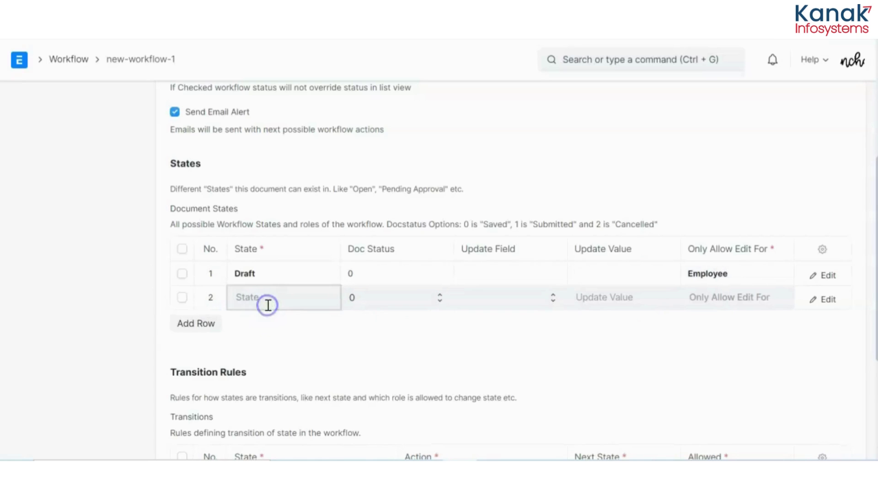
type("approv")
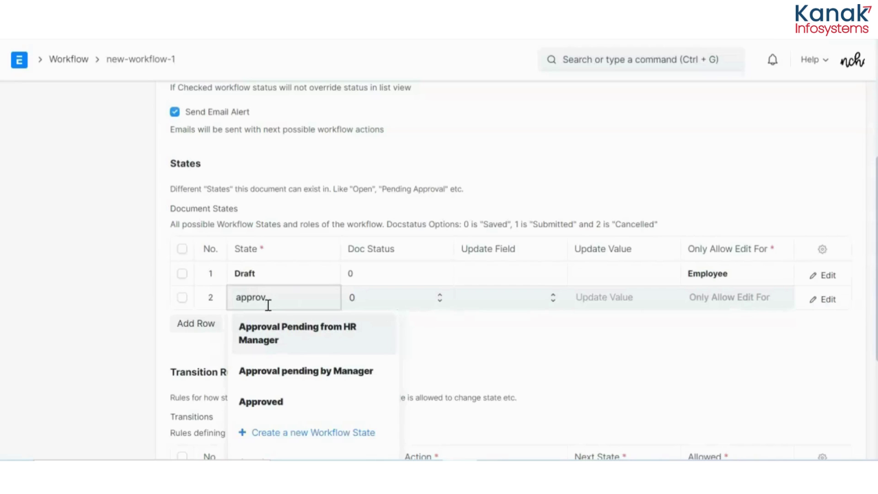
left_click(290, 370)
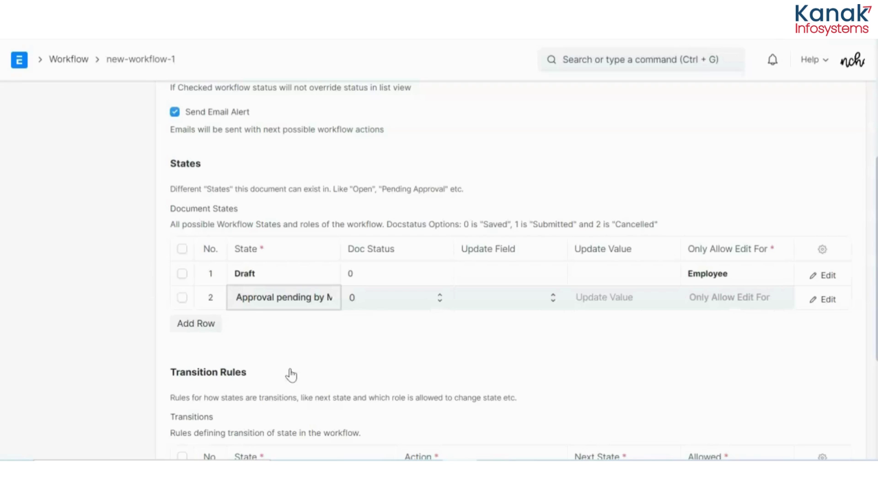
Start choosing the editing role for the Approval pending by Manager state.
left_click(712, 299)
Let department manager edit the manager state; add Approval Pending from HR Manager, edited by HR Manager.
type("d")
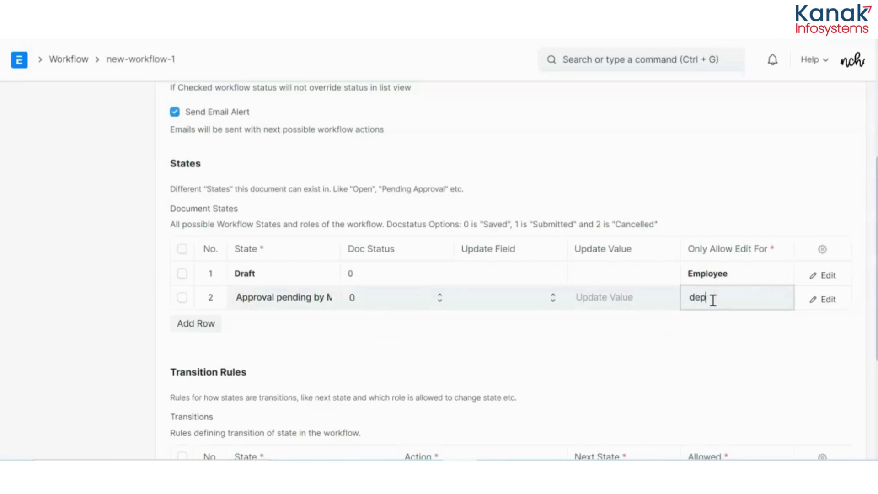
type("ep")
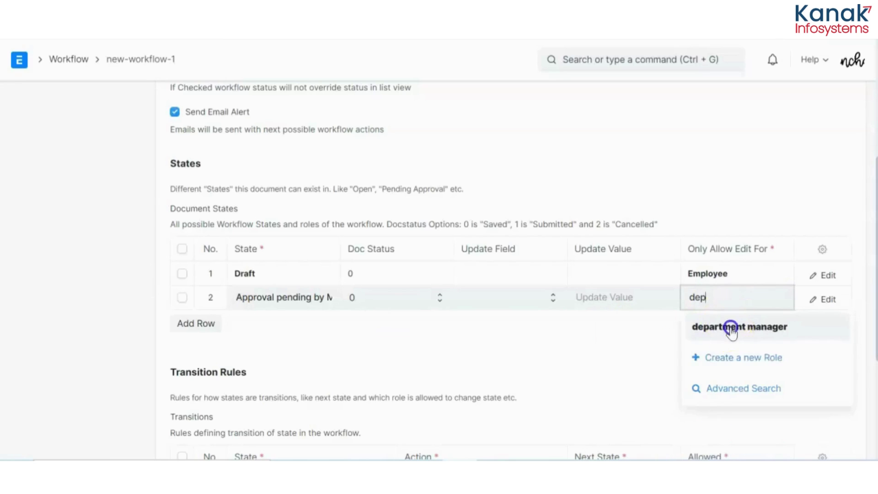
left_click(730, 329)
left_click(204, 324)
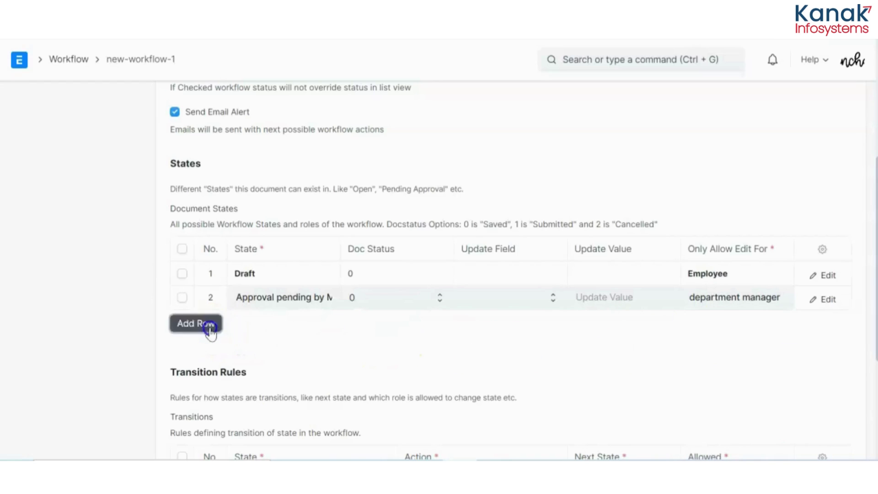
left_click(259, 325)
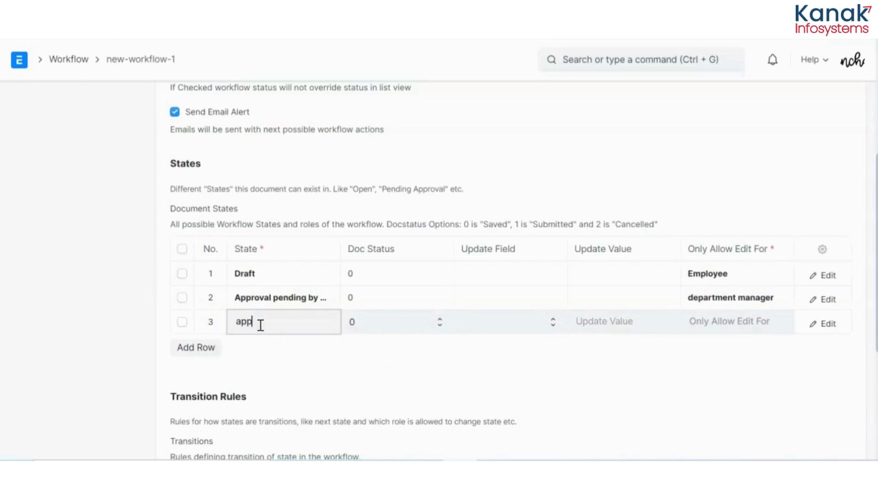
left_click(285, 368)
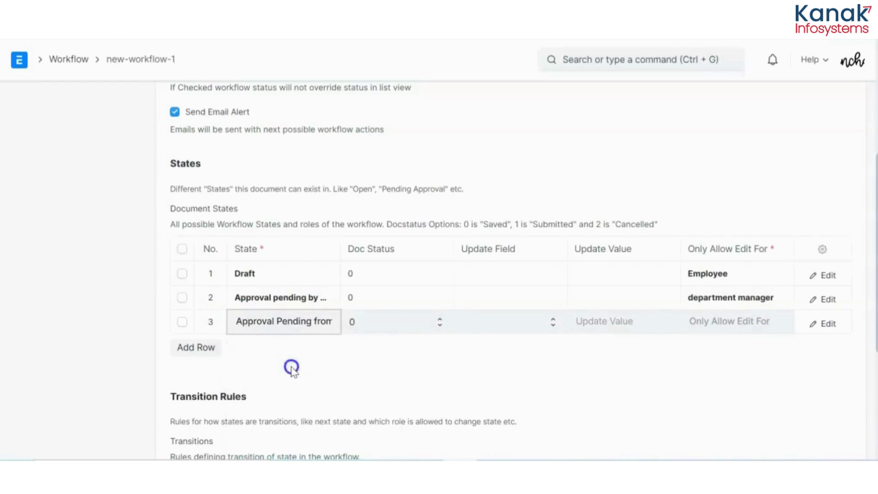
left_click(719, 329)
type("hr")
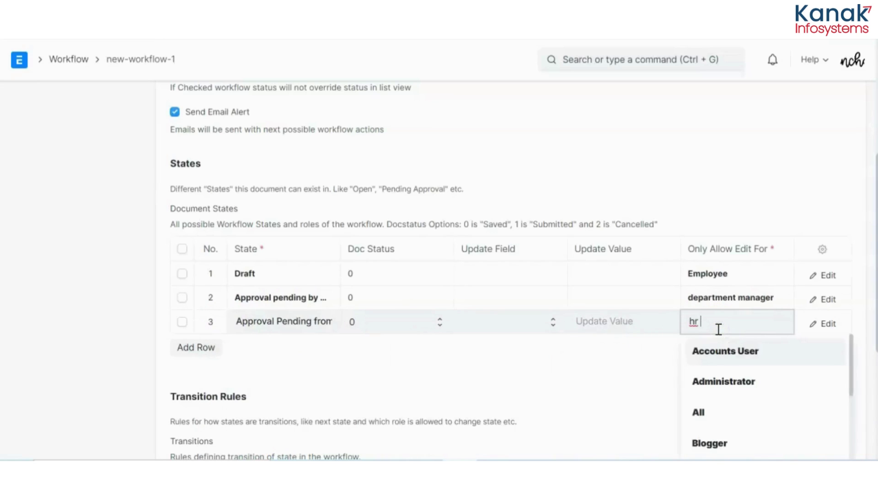
left_click(721, 352)
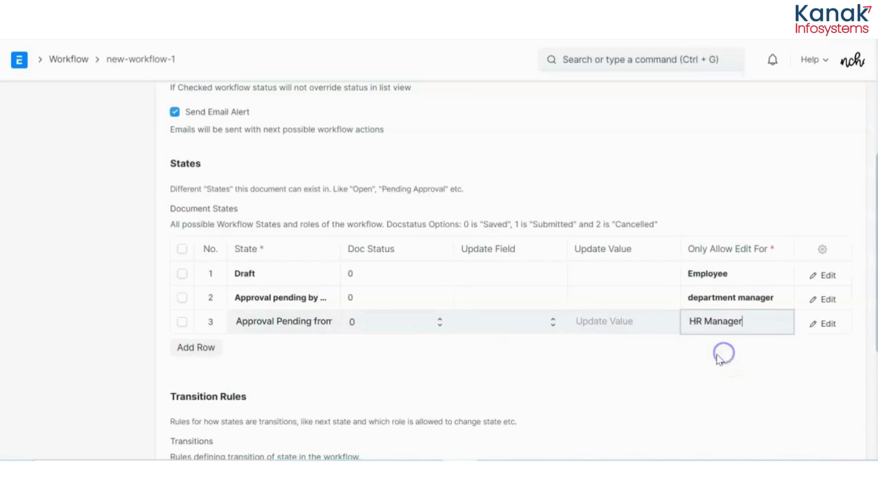
Add a Rejected state that only Employee may edit.
left_click(210, 350)
left_click(274, 352)
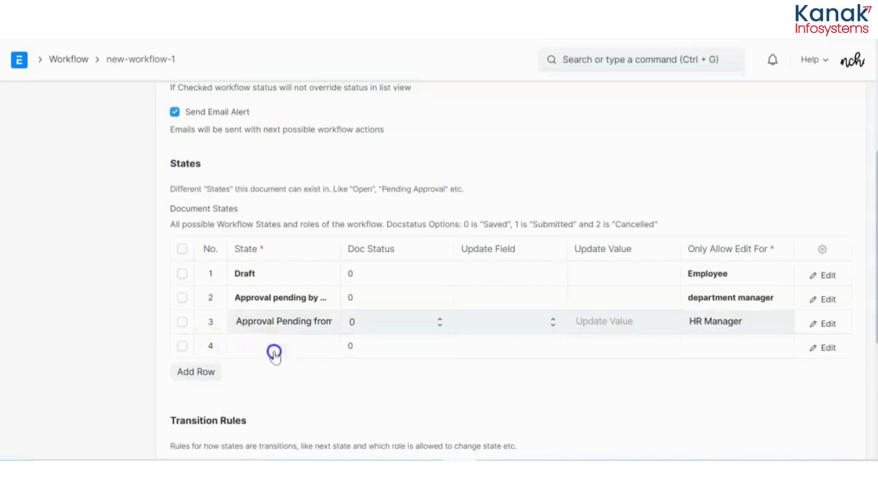
type("ra")
key("BackSpace")
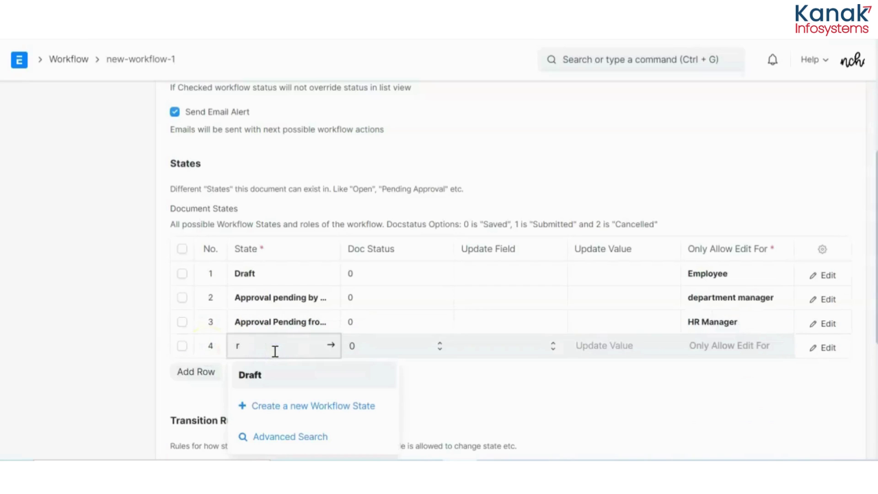
type("e")
left_click(277, 368)
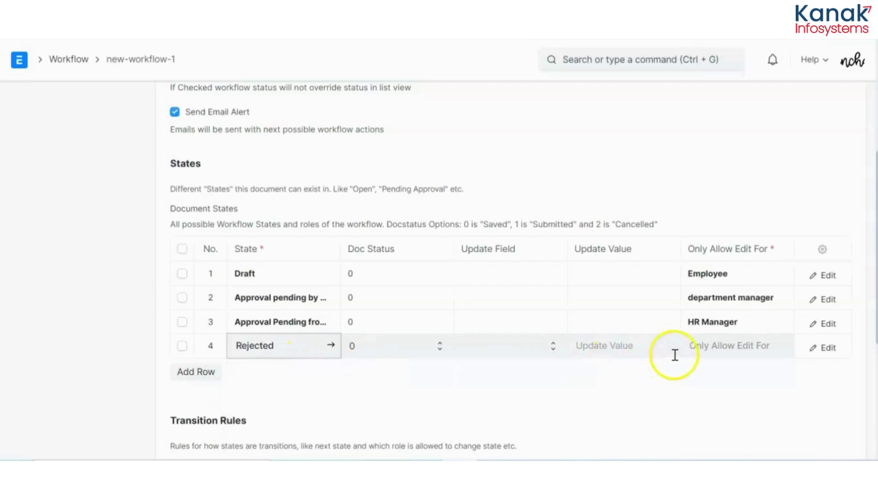
left_click(747, 354)
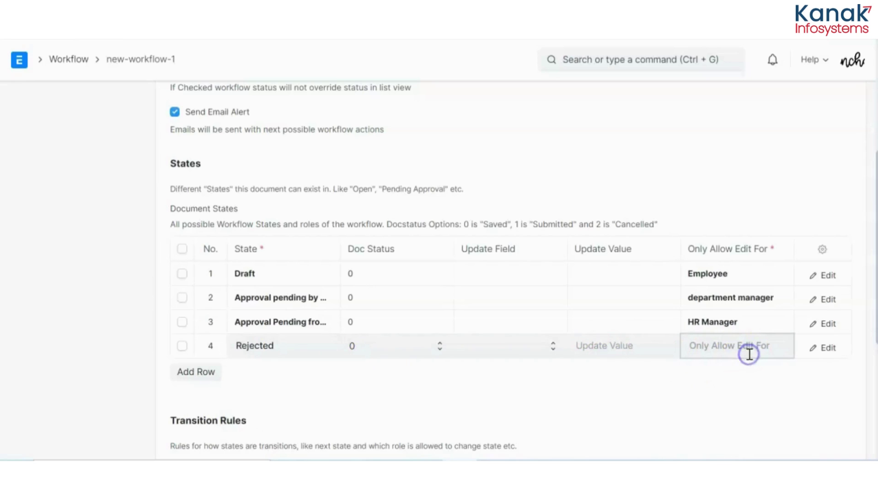
type("empl")
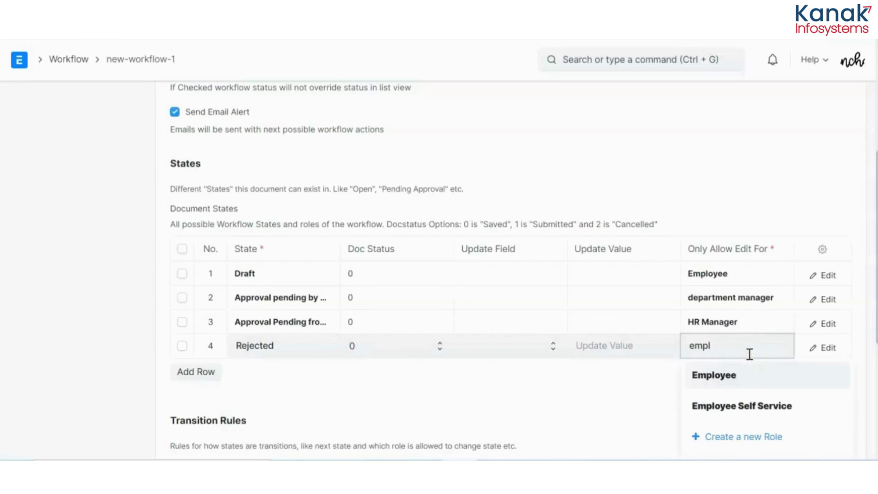
left_click(722, 379)
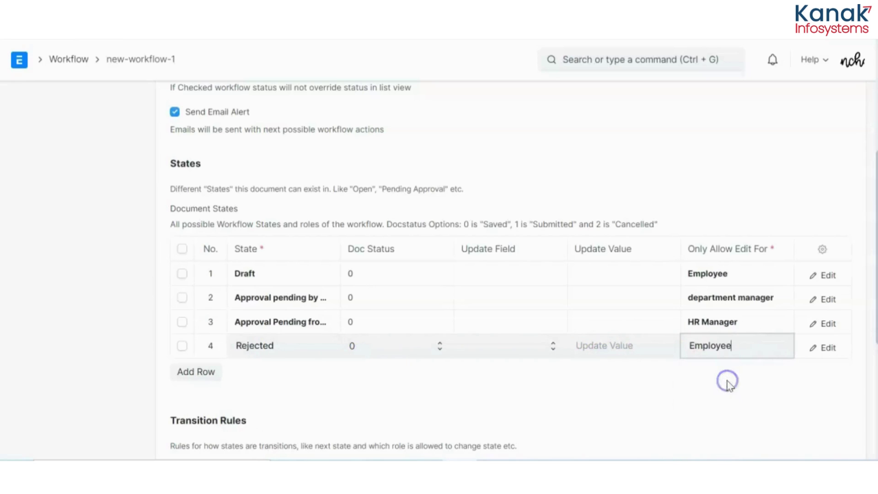
Add an Approved state that only HR Manager may edit.
left_click(204, 371)
left_click(288, 367)
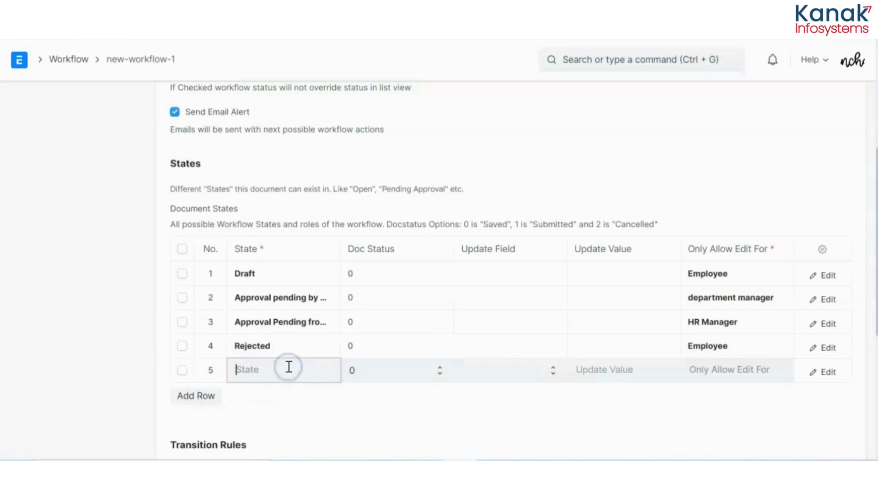
type("app")
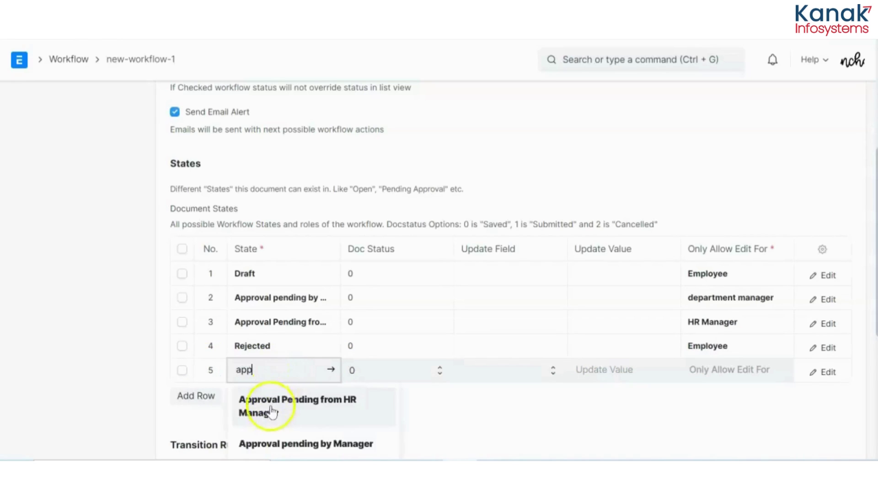
scroll(273, 411, "down", 2)
type("pp")
left_click(261, 403)
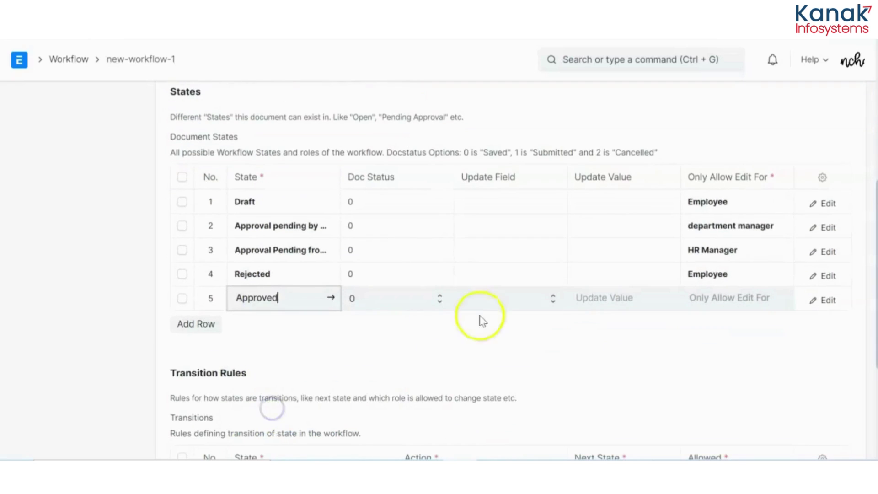
left_click(744, 302)
type("hr")
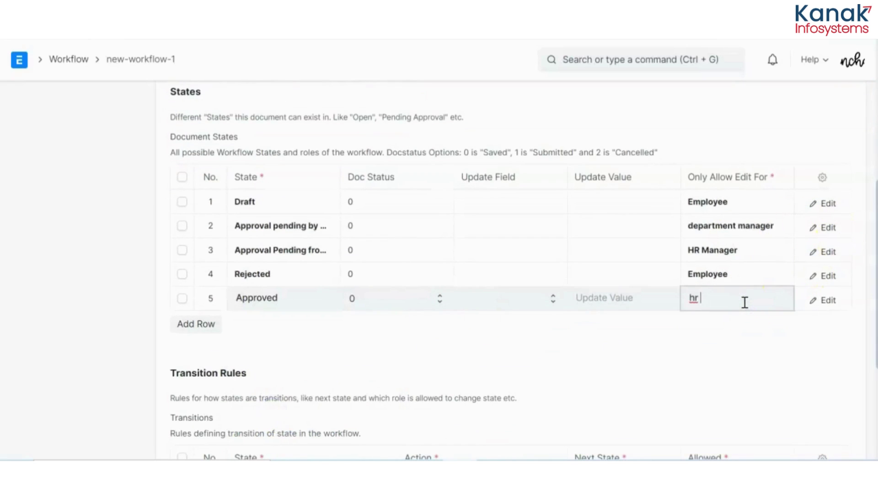
left_click(745, 331)
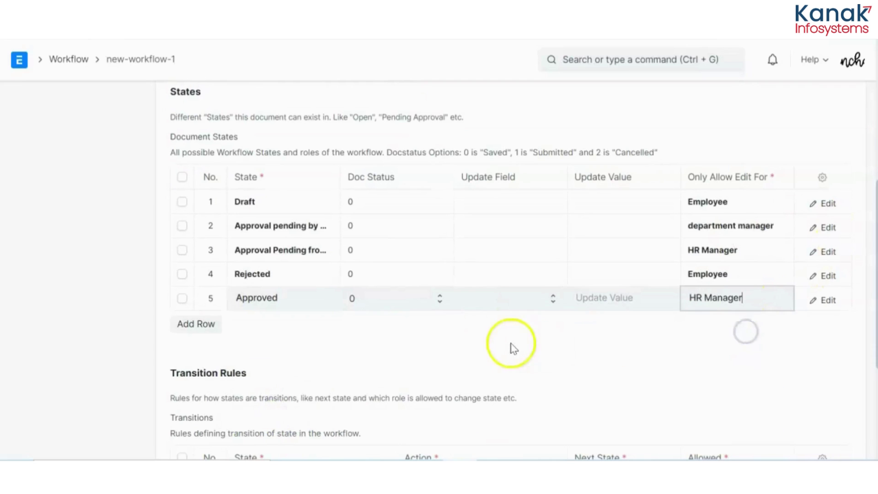
scroll(499, 346, "down", 3)
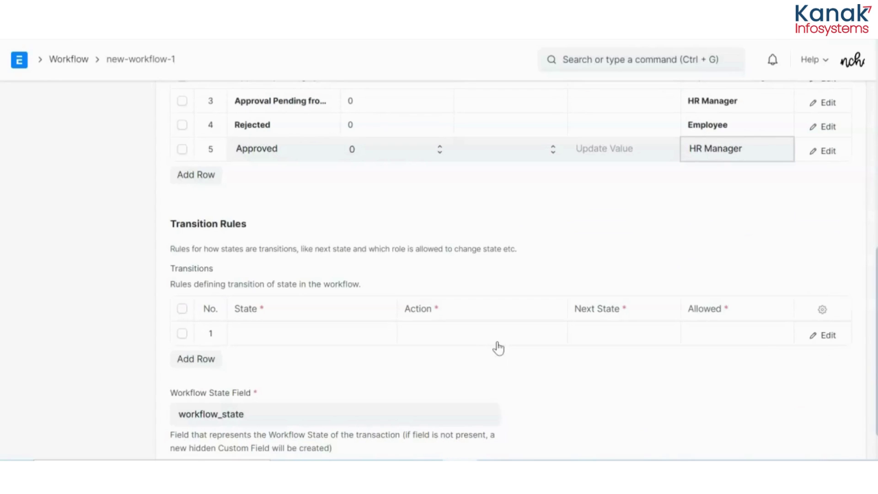
Add a transition letting Employee Submit a Draft to Approval pending by Manager.
left_click(310, 336)
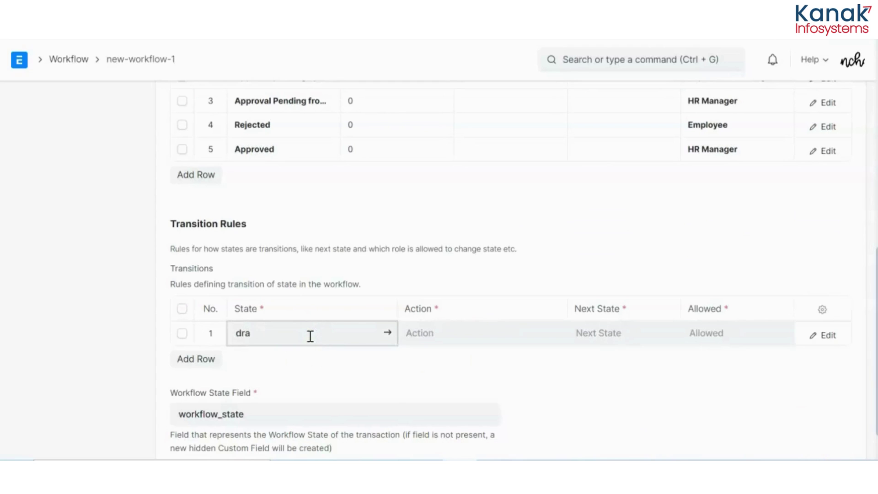
left_click(308, 363)
left_click(445, 342)
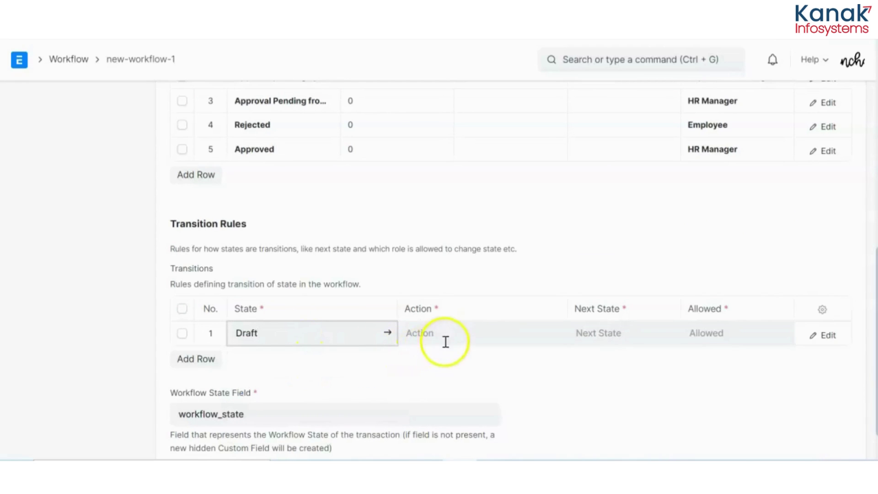
type("subm")
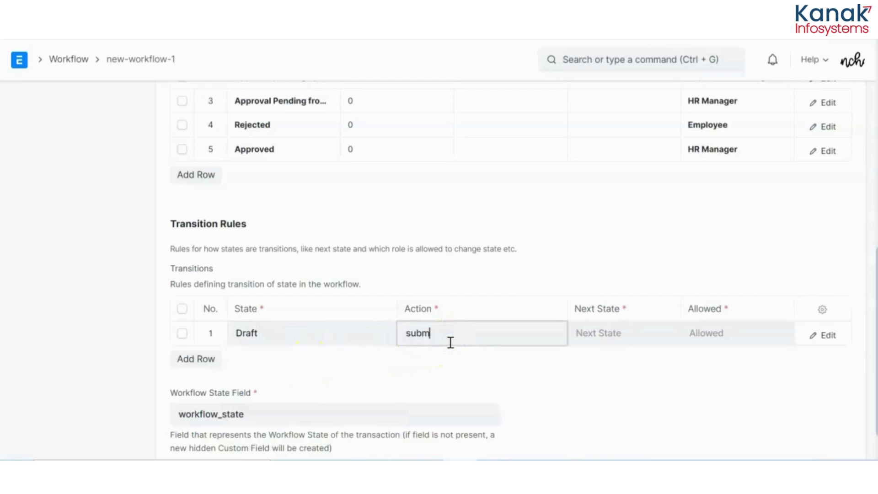
left_click(451, 359)
left_click(597, 337)
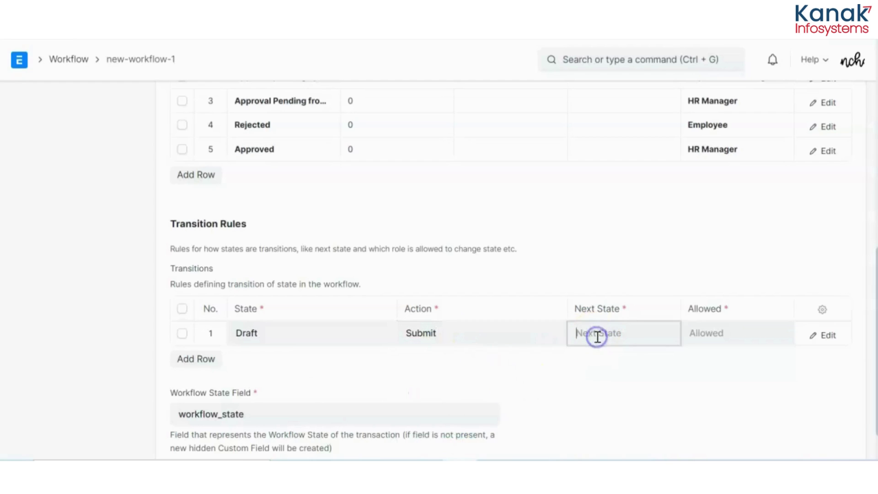
type("app")
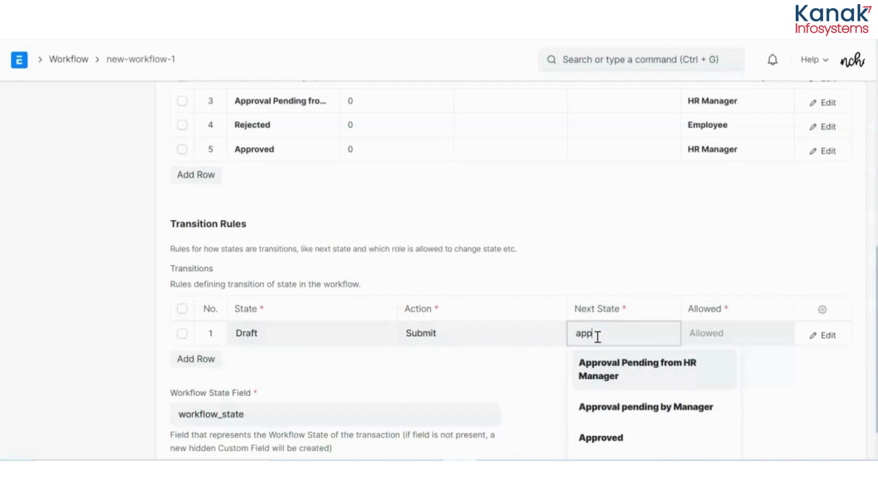
left_click(613, 405)
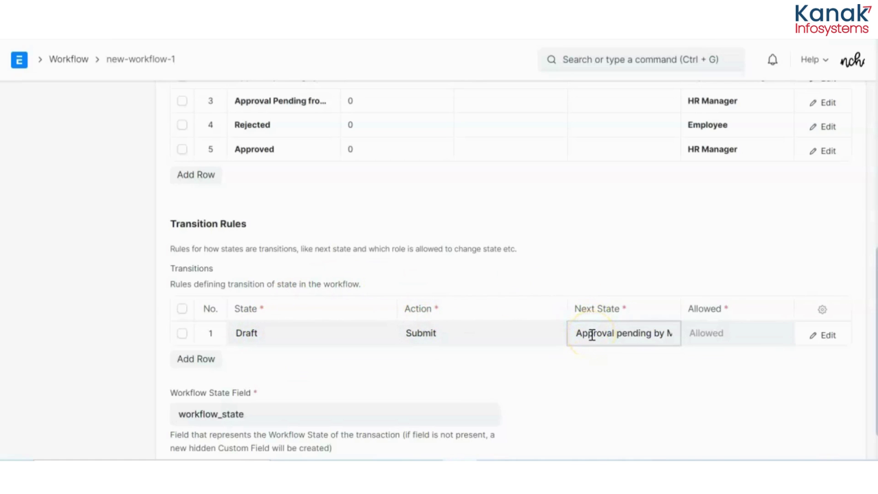
left_click(706, 338)
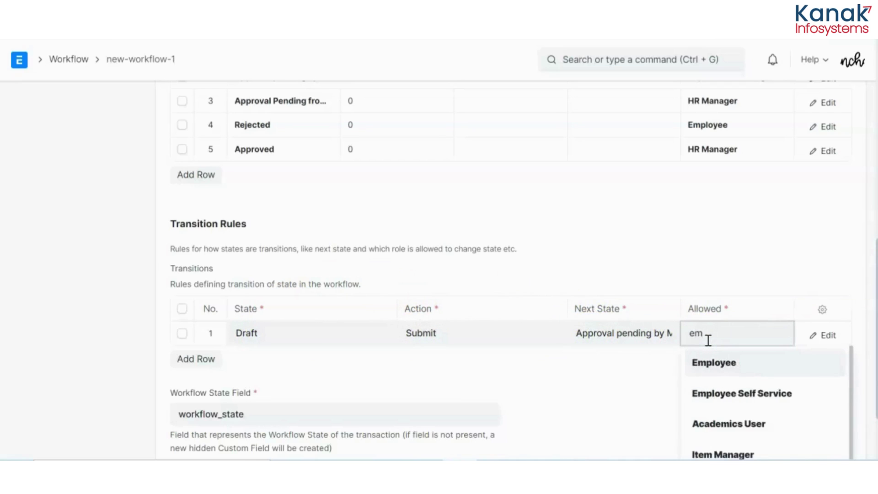
left_click(714, 362)
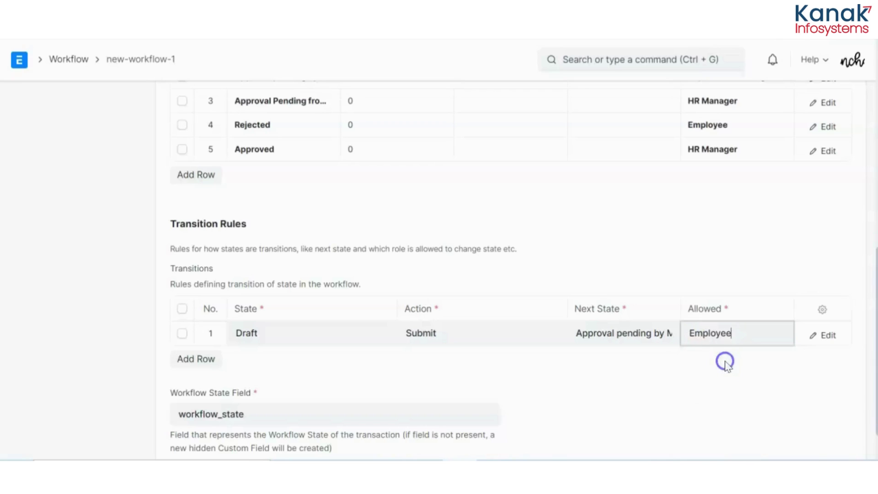
left_click(226, 358)
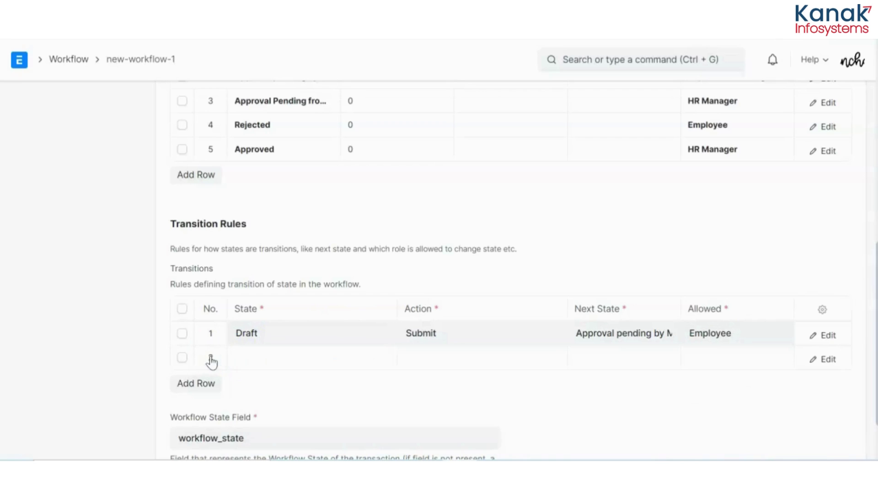
Add a transition: department manager Approves Approval pending by Manager into Approval Pending from HR Manager.
left_click(274, 365)
type("ppro")
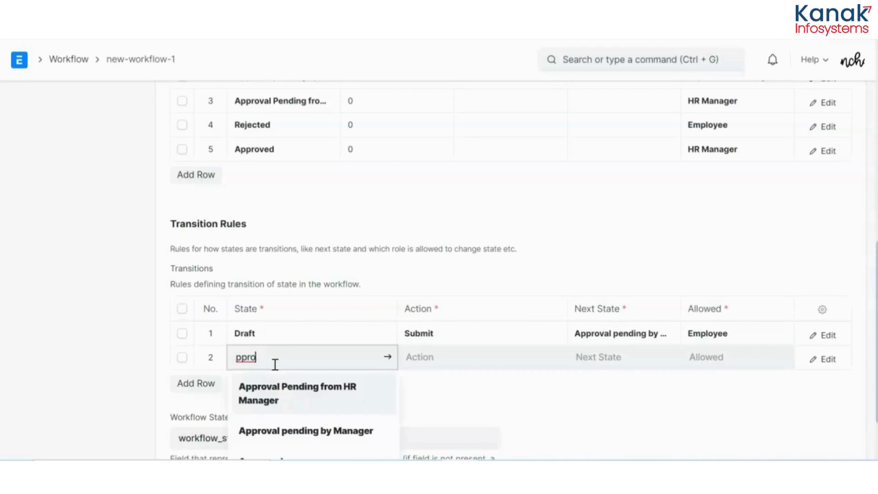
left_click(294, 430)
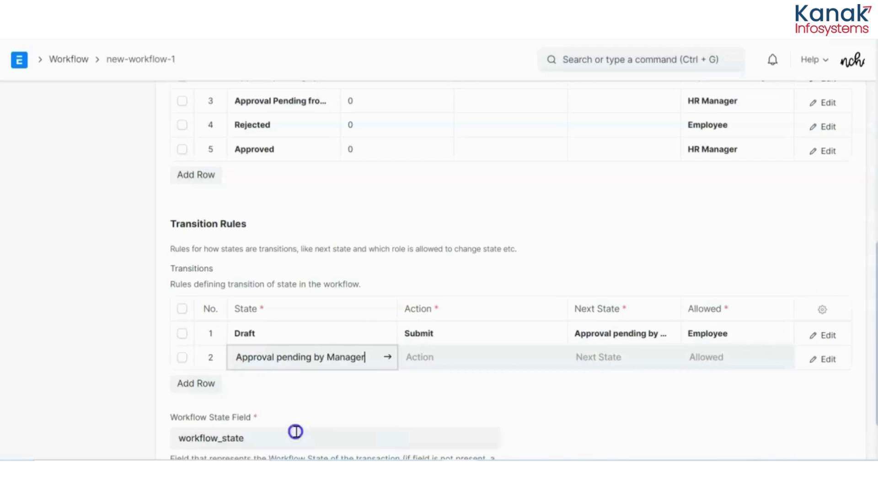
left_click(435, 360)
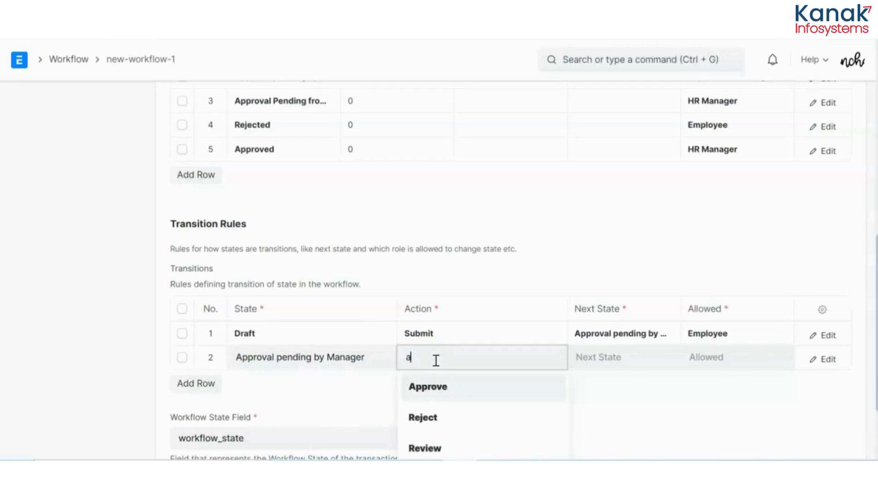
left_click(446, 386)
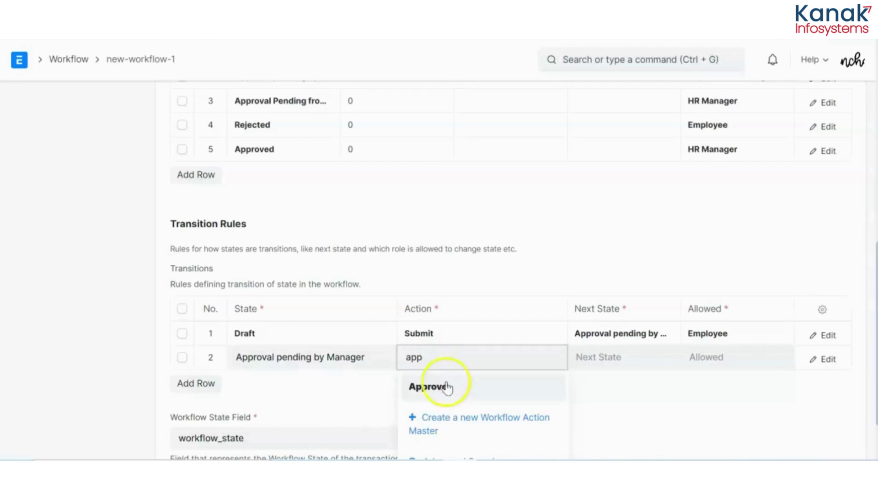
left_click(637, 361)
type("appro")
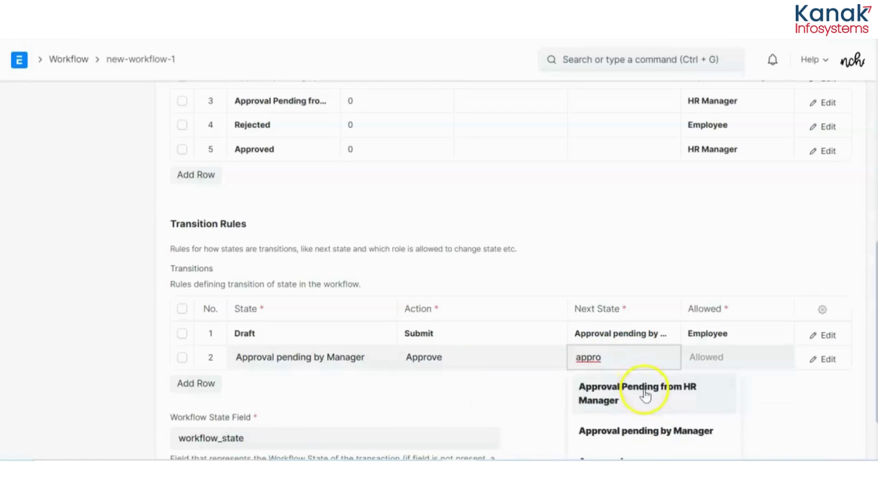
left_click(645, 392)
left_click(706, 358)
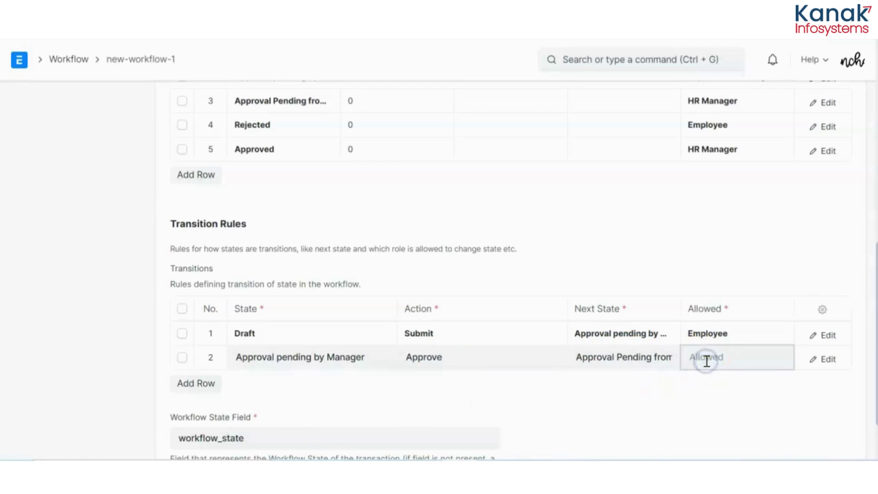
type("dep")
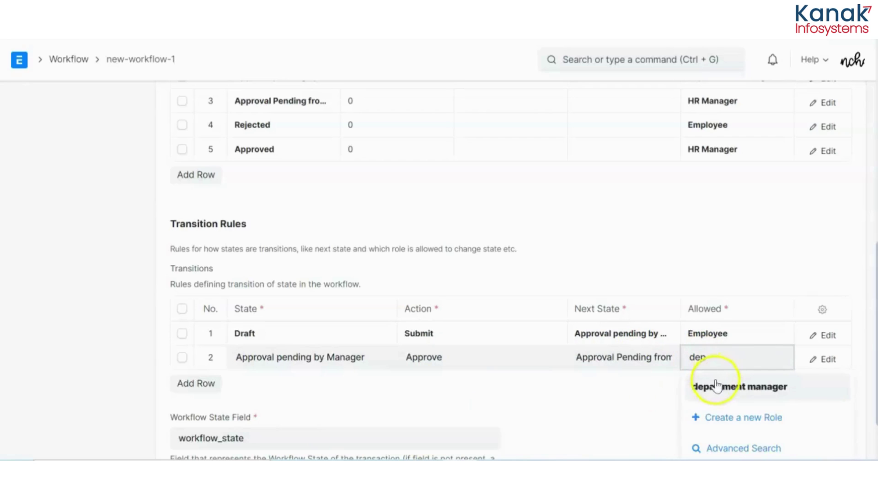
left_click(714, 385)
Add a transition: department manager Rejects Approval pending by Manager back to Draft.
left_click(208, 386)
left_click(251, 388)
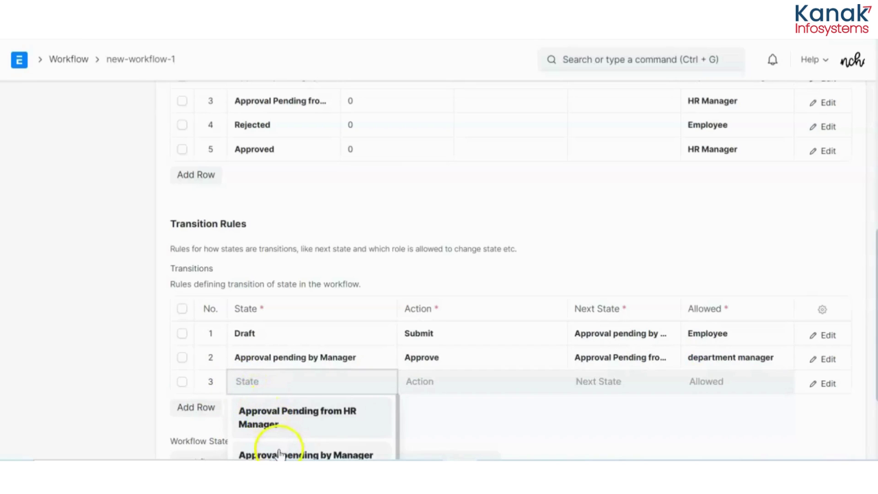
left_click(280, 455)
left_click(429, 381)
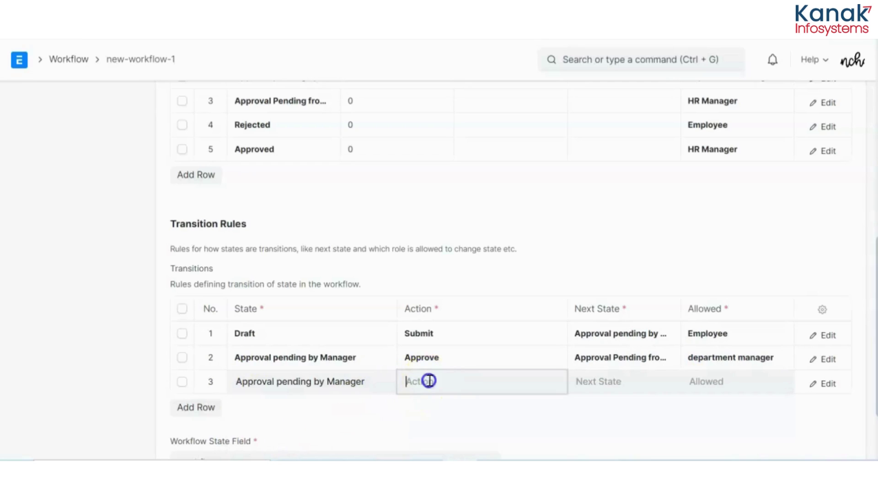
type("reh")
key("BackSpace")
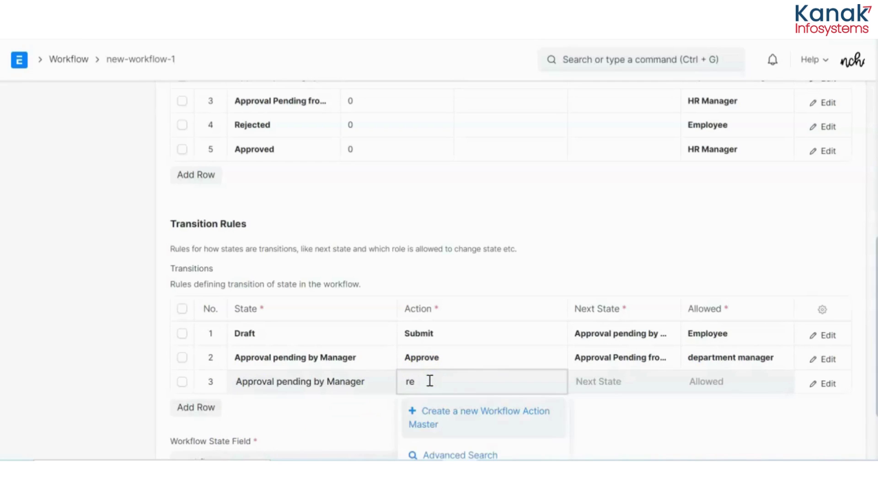
type("j")
left_click(437, 413)
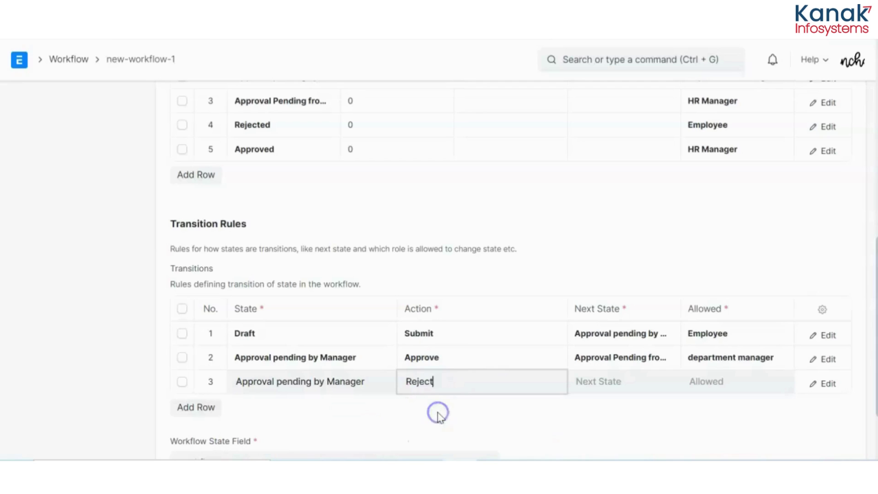
left_click(605, 386)
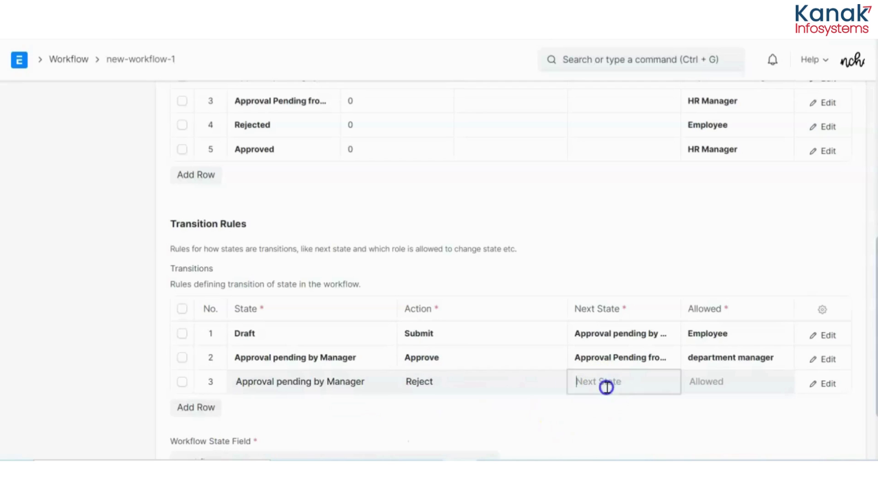
type("draft")
left_click(611, 411)
left_click(725, 381)
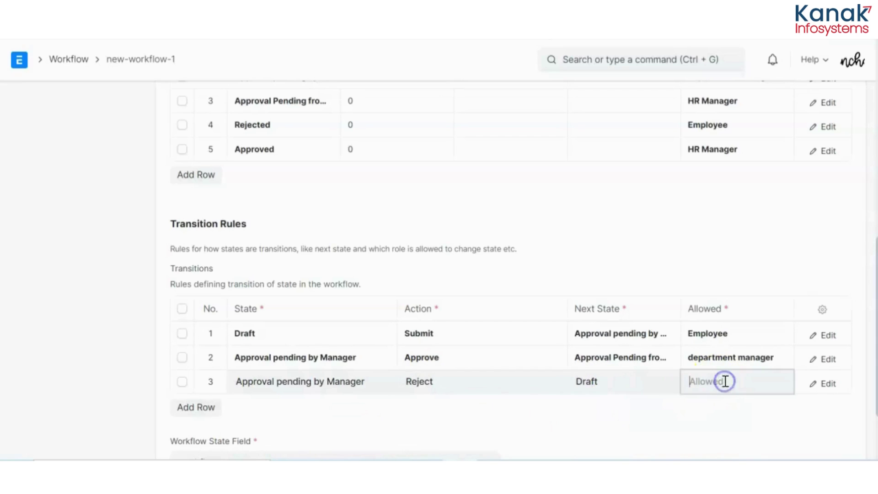
type("de")
left_click(741, 409)
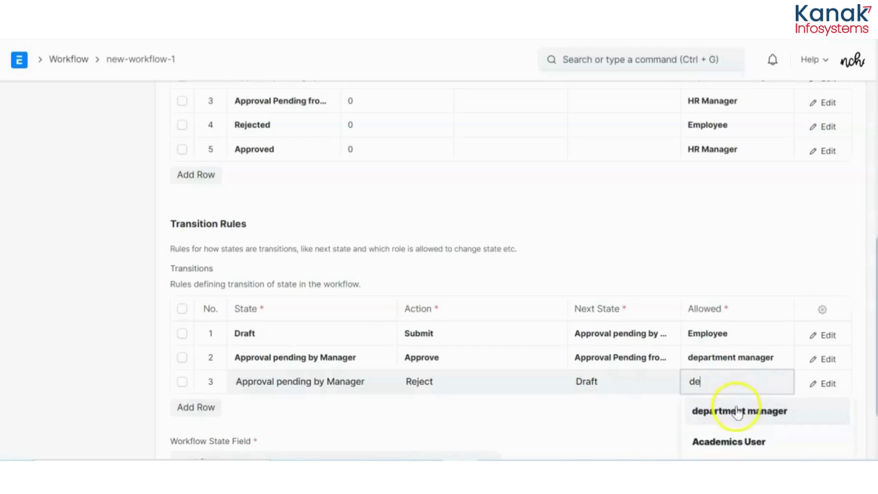
left_click(211, 407)
left_click(249, 410)
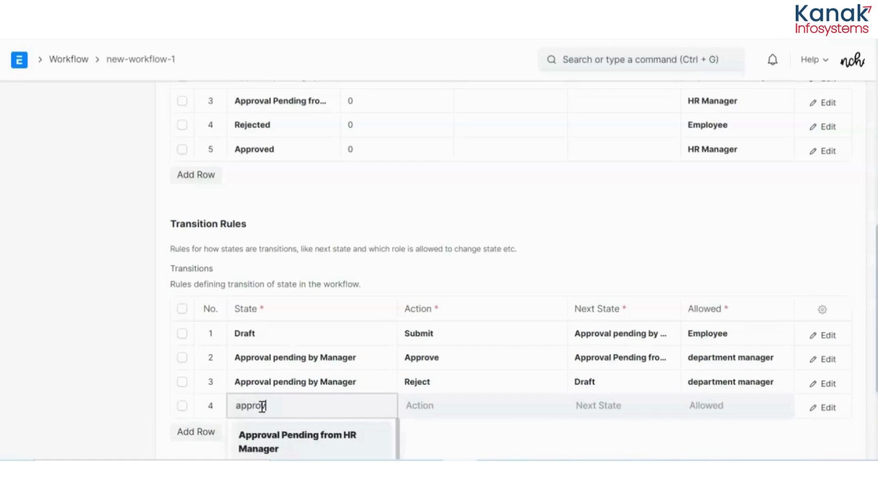
Add a transition: HR Manager Approves Approval Pending from HR Manager into Approved.
left_click(275, 442)
left_click(408, 406)
type("a")
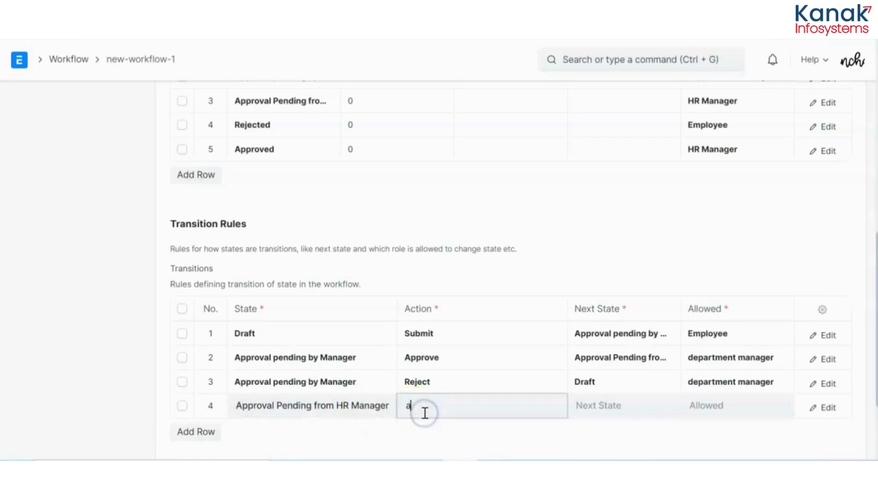
type("ppr")
left_click(427, 432)
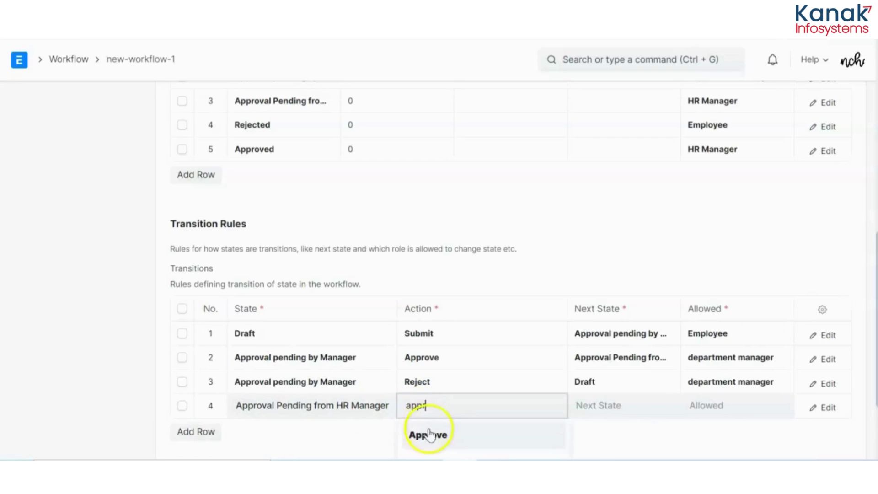
left_click(595, 399)
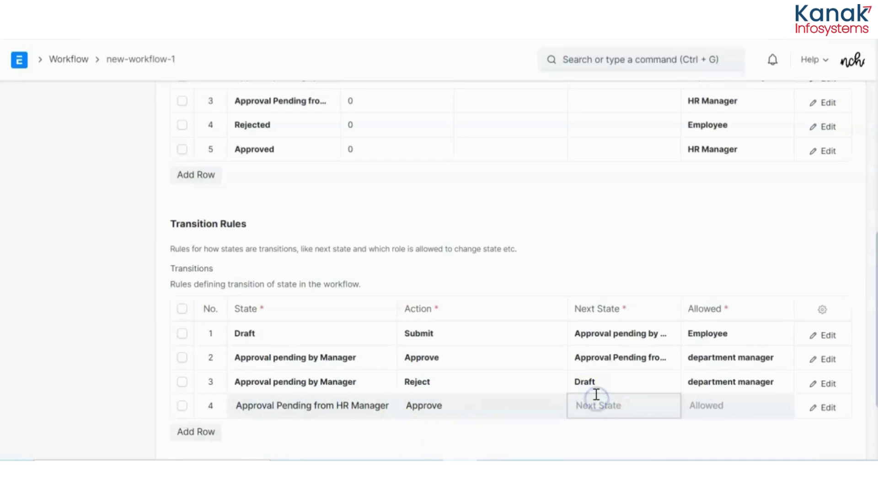
type("appr")
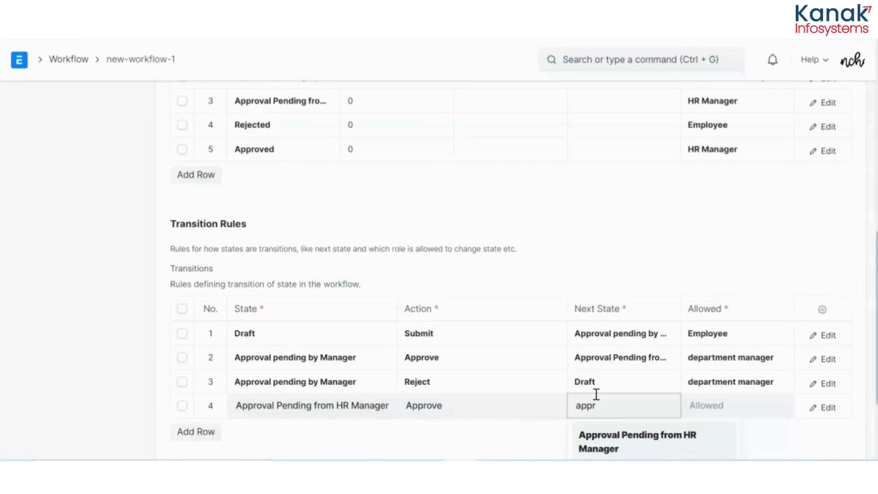
scroll(592, 413, "down", 2)
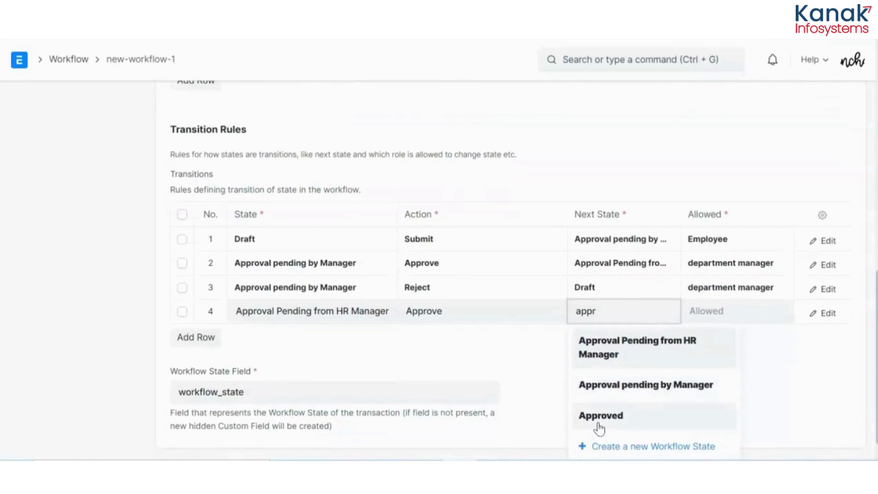
left_click(612, 423)
left_click(760, 310)
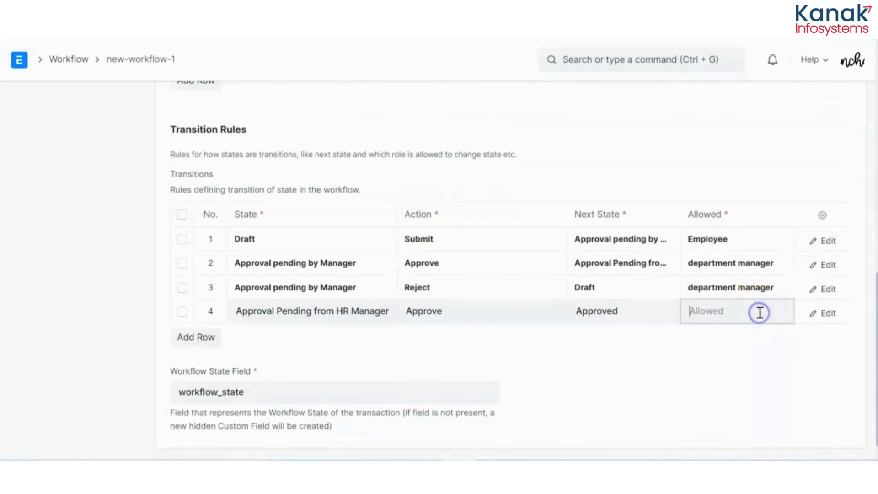
type("hr")
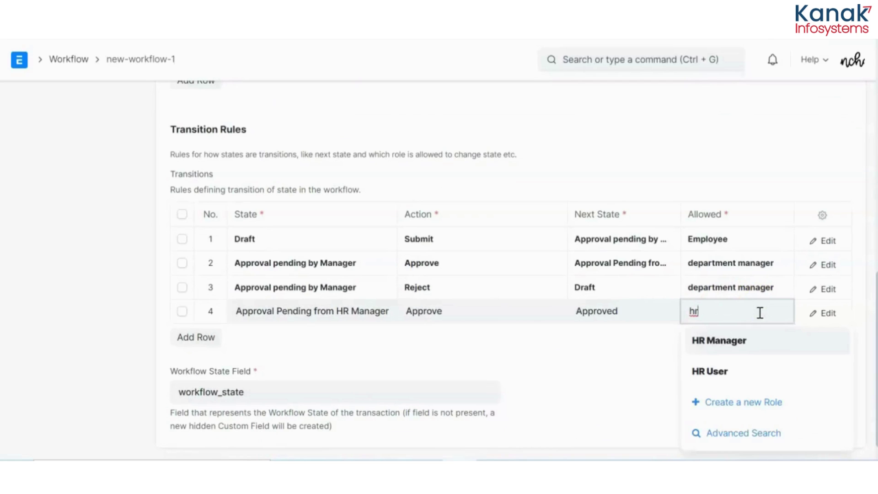
left_click(761, 343)
Add a transition: HR Manager Rejects Approval Pending from HR Manager into Rejected.
left_click(206, 337)
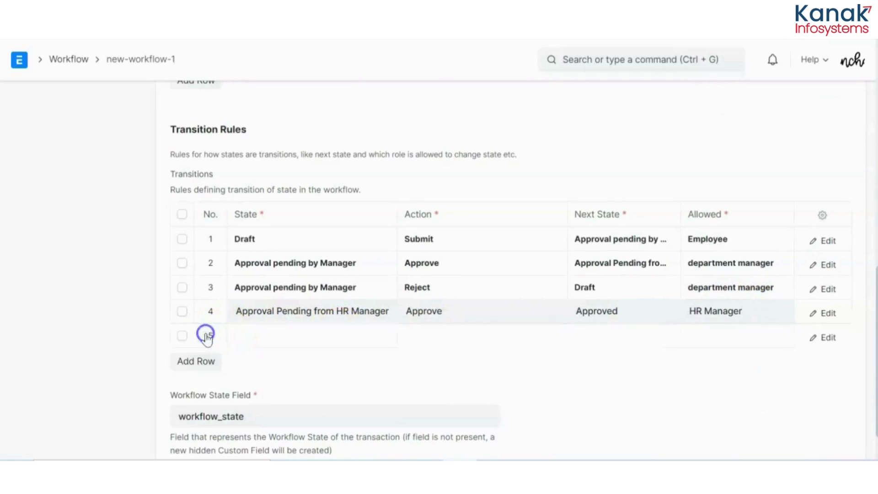
left_click(275, 337)
type("app")
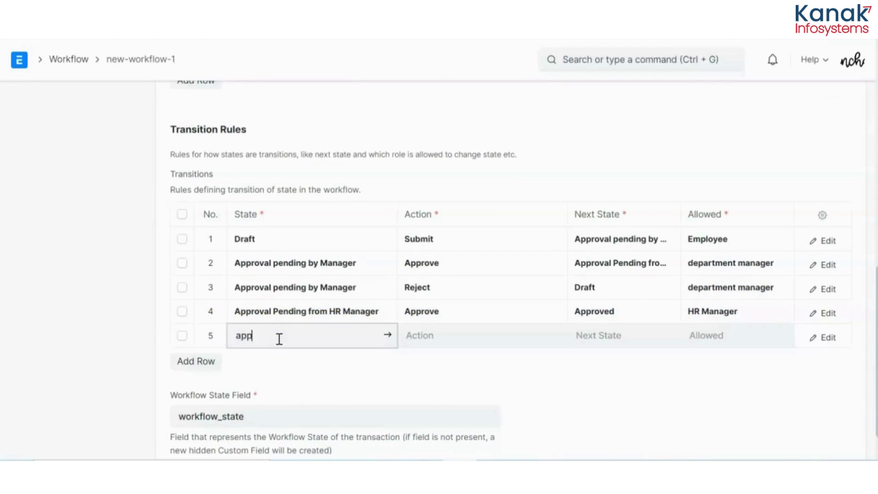
type("ro")
left_click(288, 368)
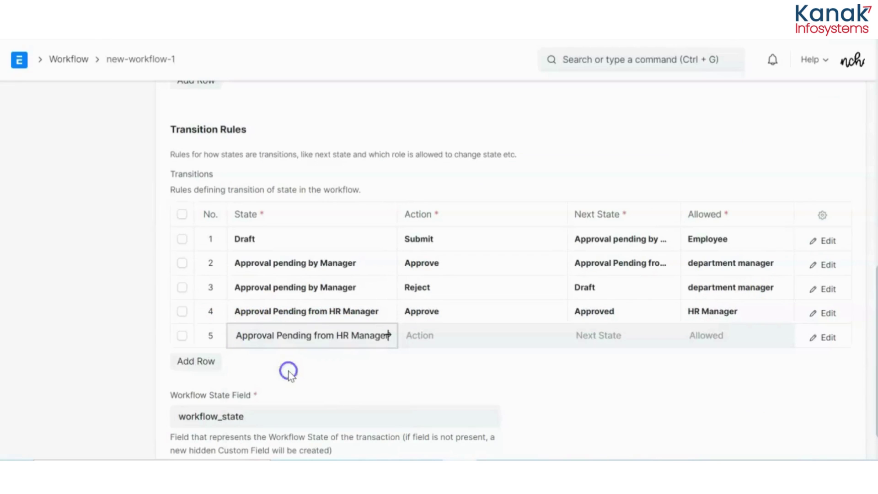
left_click(430, 343)
type("re")
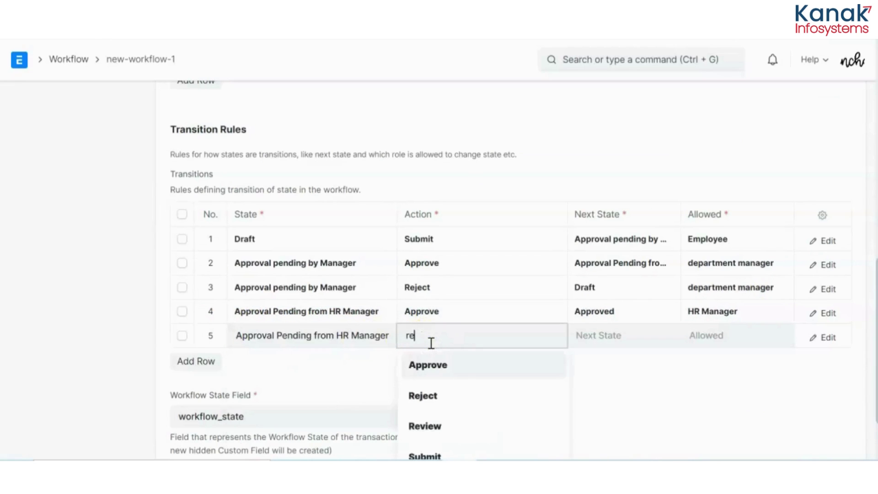
left_click(439, 371)
left_click(615, 338)
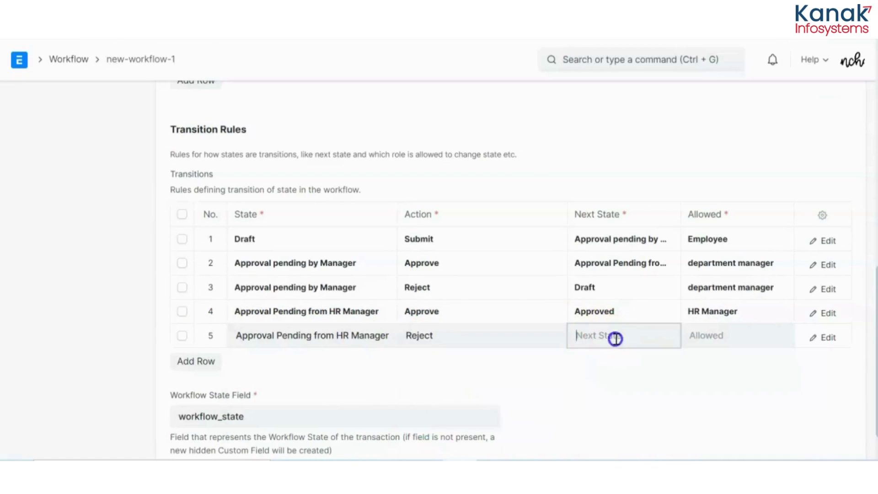
type("d")
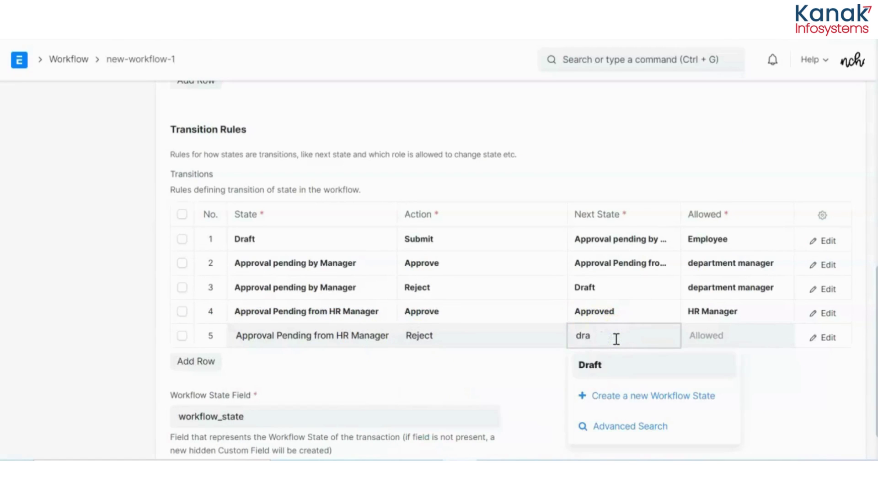
type("ra")
left_click(612, 364)
left_click(711, 342)
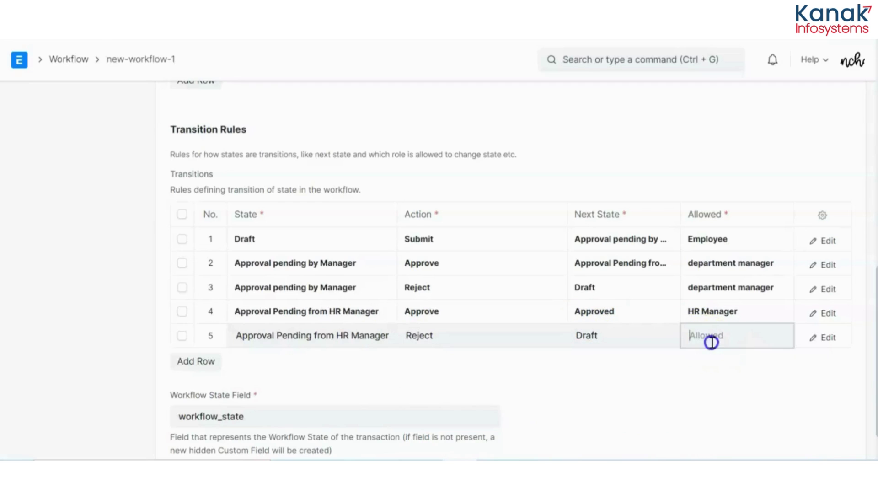
type("hr")
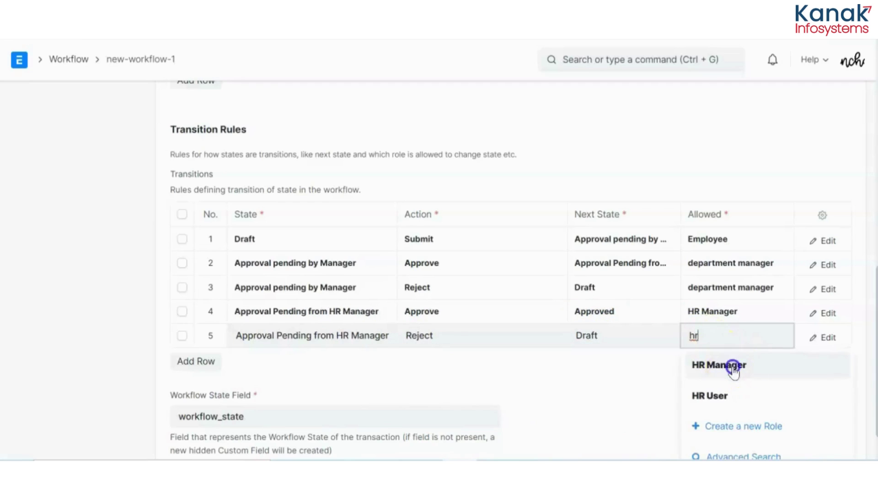
left_click(733, 367)
left_click(609, 345)
key("BackSpace")
key("BackSpace")
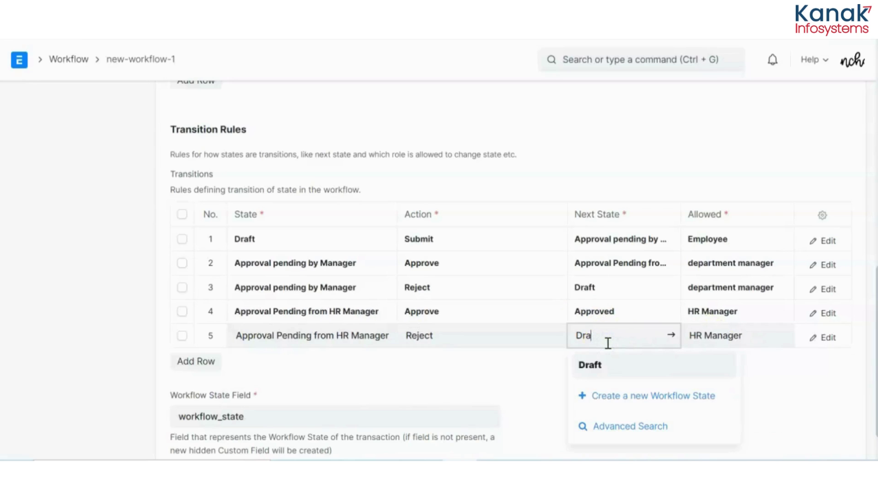
type("rejec")
left_click(610, 367)
Save the Workflow for Timesheet (OT).
scroll(613, 371, "down", 1)
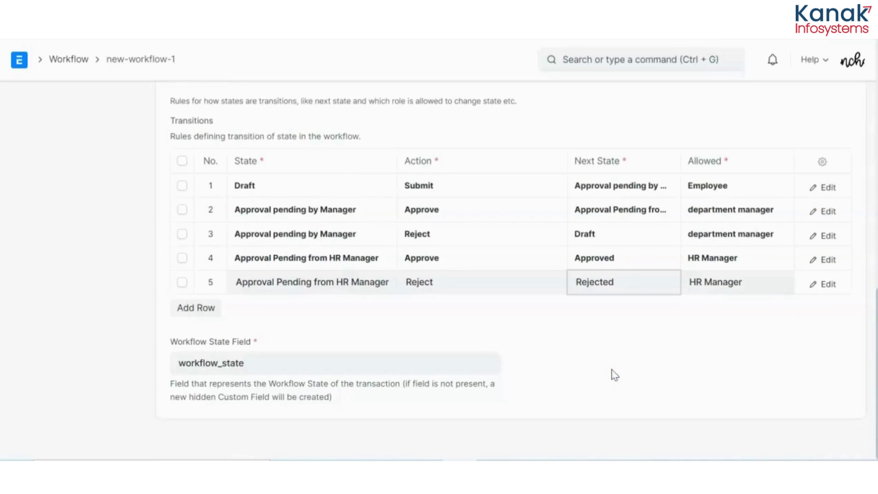
scroll(615, 373, "up", 10)
left_click(728, 274)
left_click(853, 112)
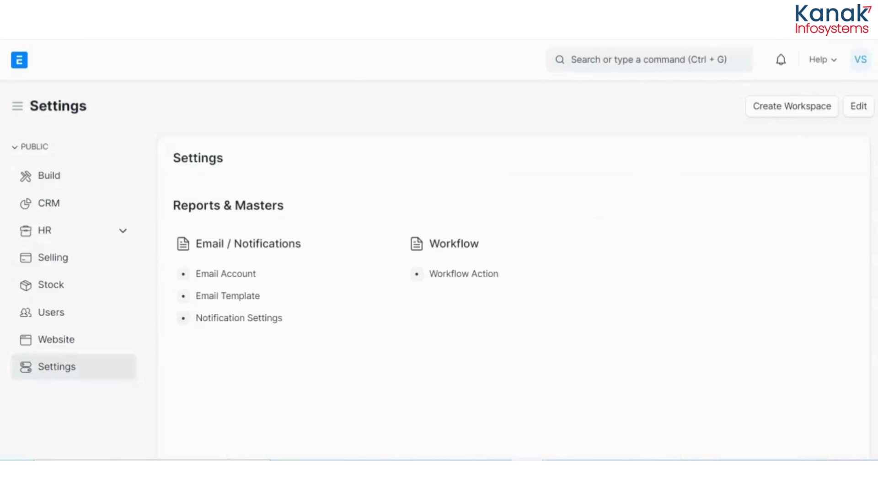
Start a new timesheet and set the first time log's activity type to Planning.
left_click(567, 68)
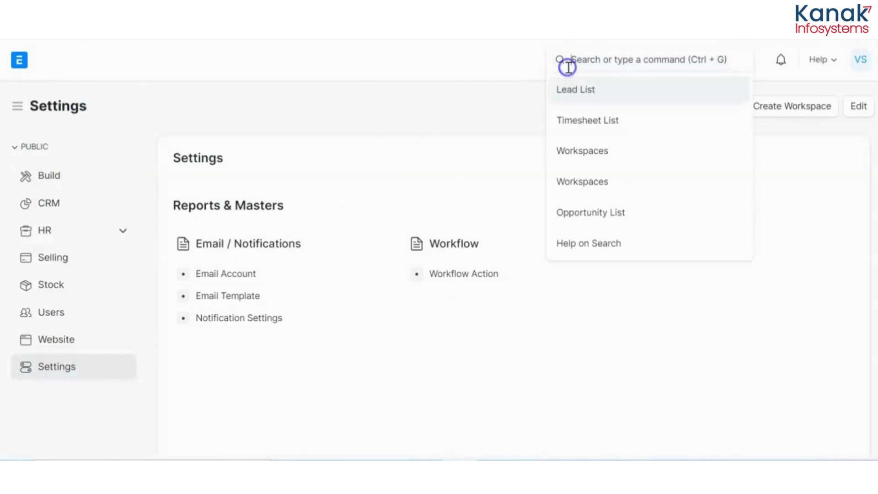
left_click(589, 118)
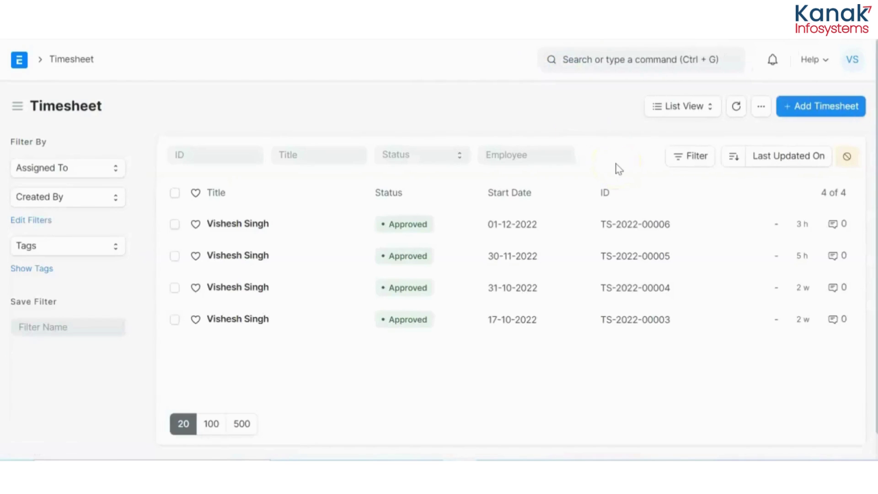
left_click(810, 107)
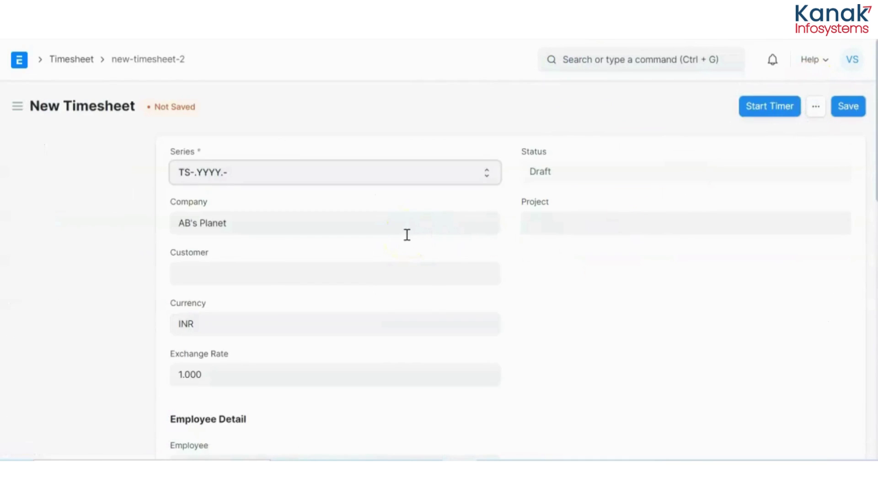
scroll(396, 281, "down", 1)
scroll(396, 281, "down", 3)
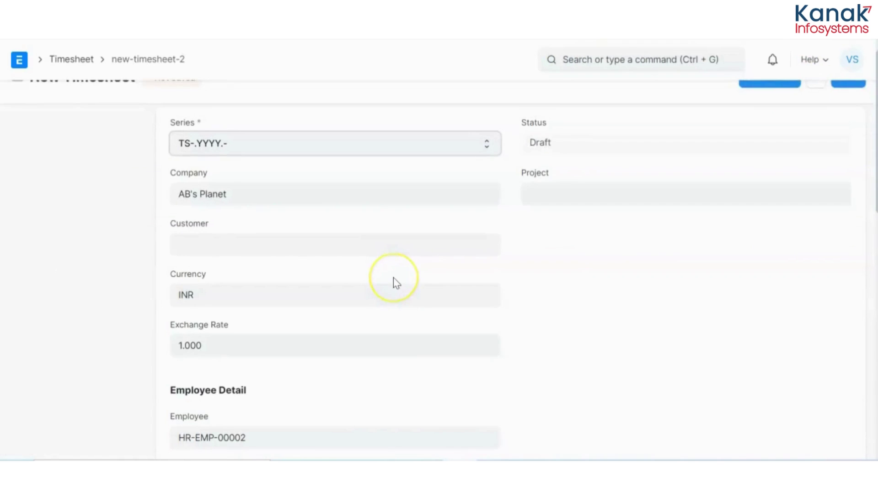
scroll(394, 283, "down", 5)
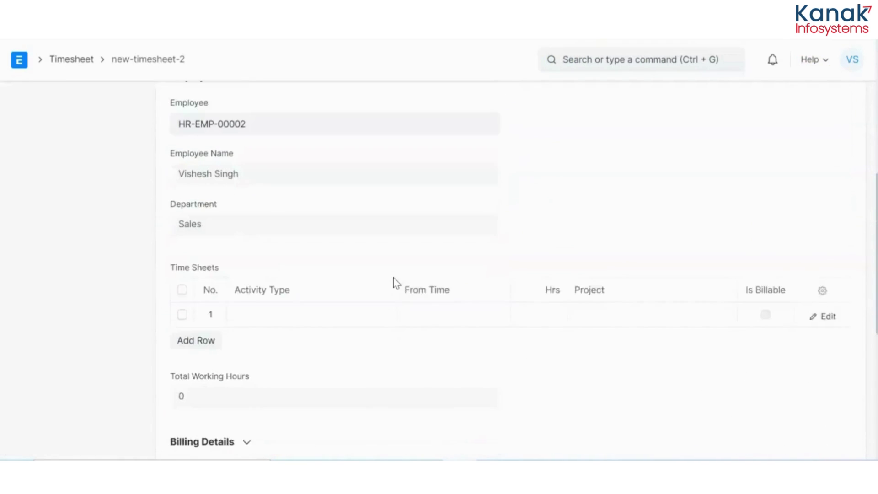
left_click(335, 306)
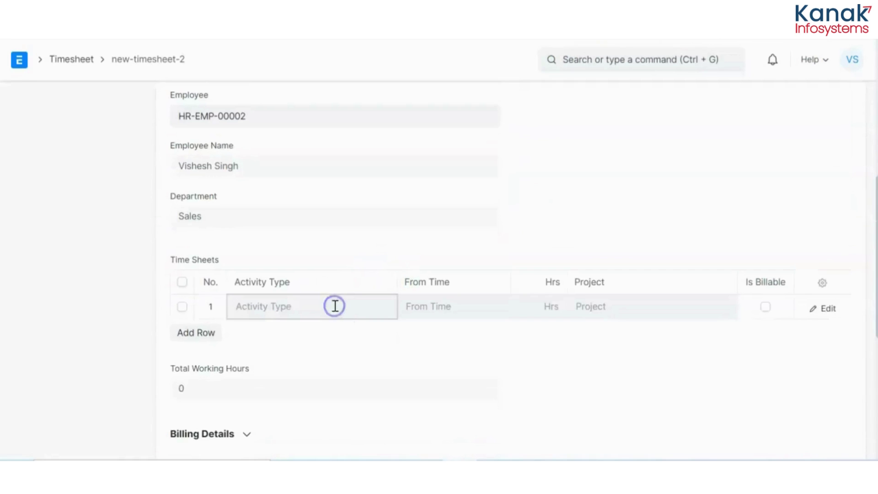
left_click(303, 315)
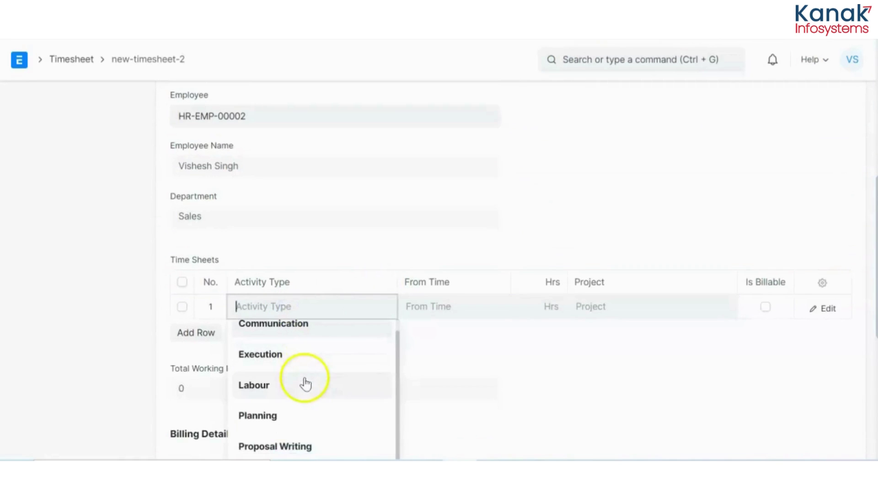
left_click(300, 427)
left_click(427, 302)
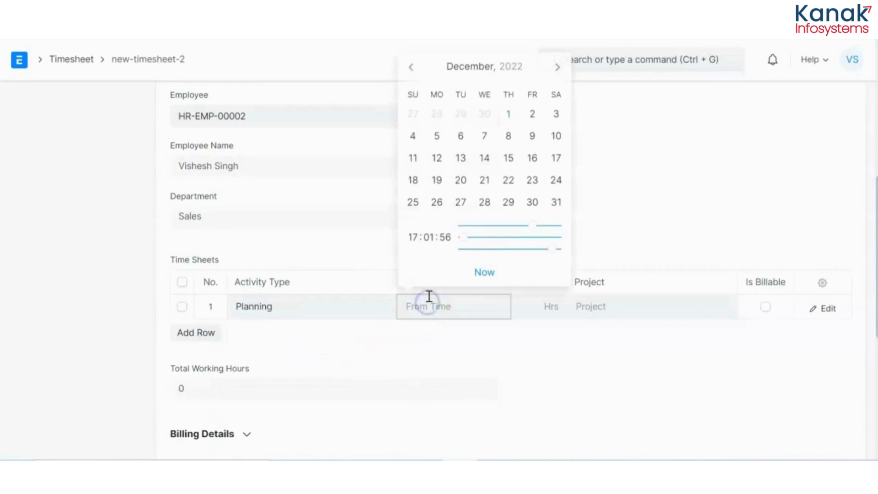
left_click(504, 112)
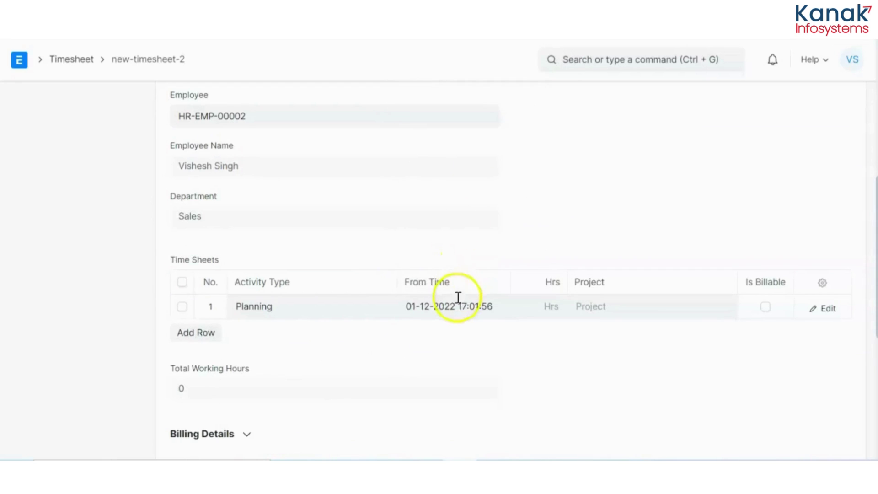
left_click(456, 305)
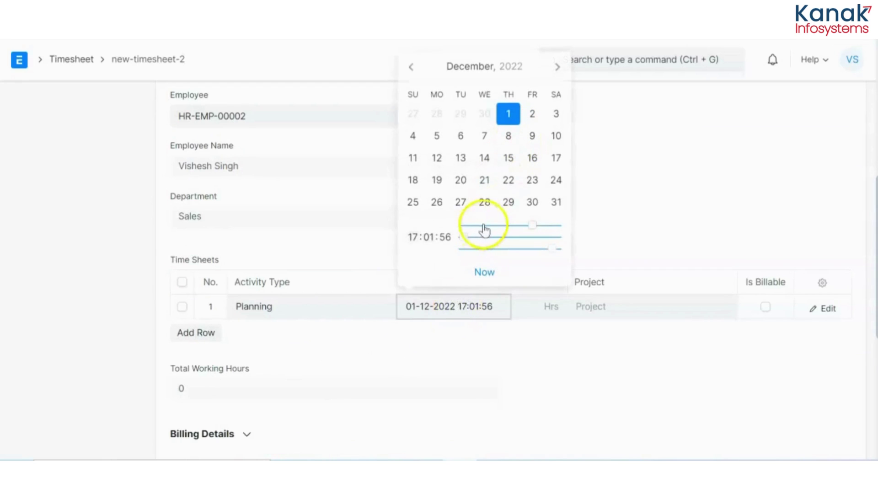
left_click_drag(491, 226, 566, 245)
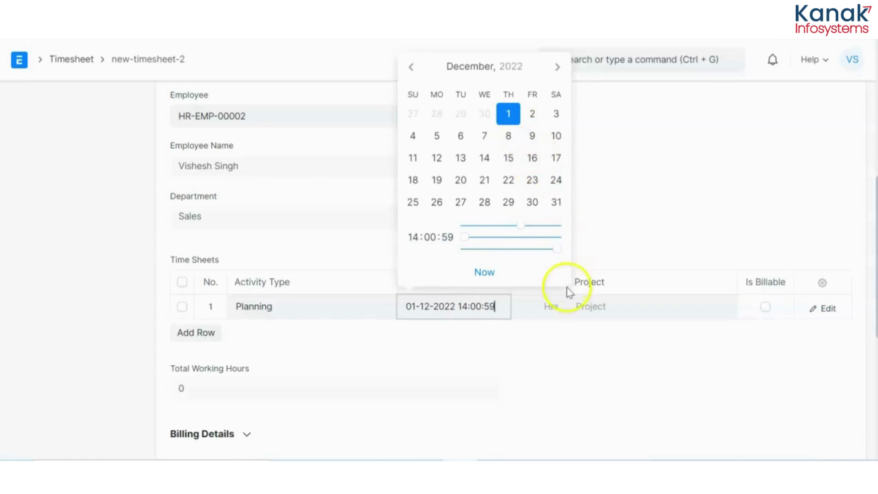
left_click(555, 304)
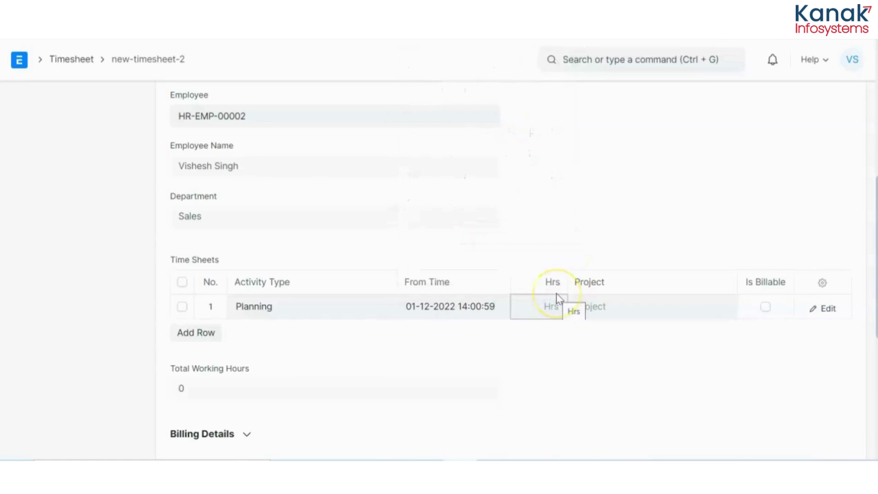
type("4")
left_click(237, 398)
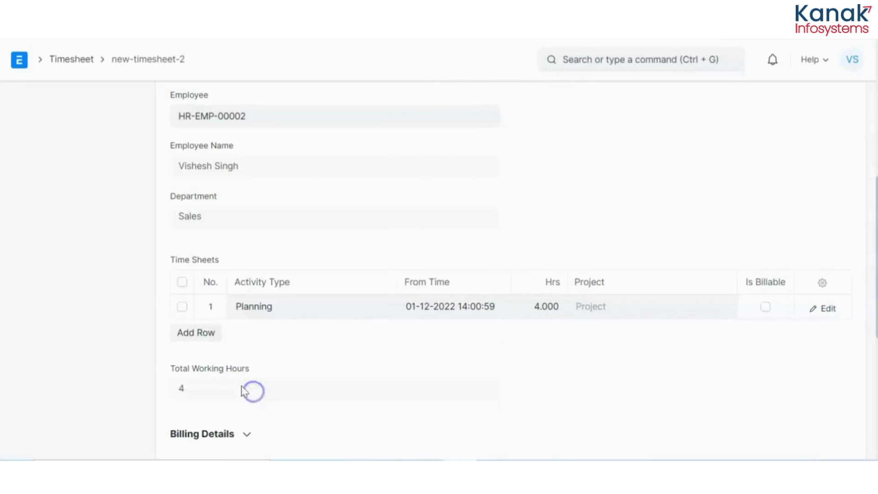
Save the new timesheet and submit it for approval.
scroll(413, 366, "up", 3)
scroll(414, 364, "up", 5)
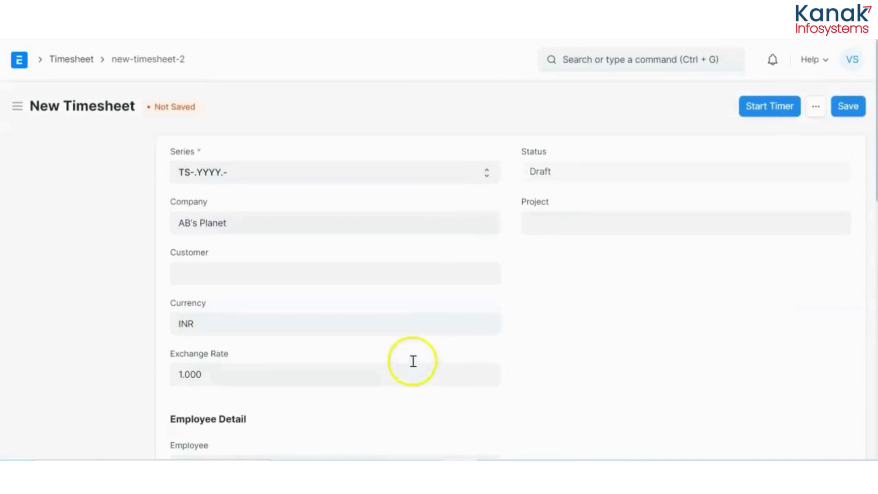
left_click(850, 109)
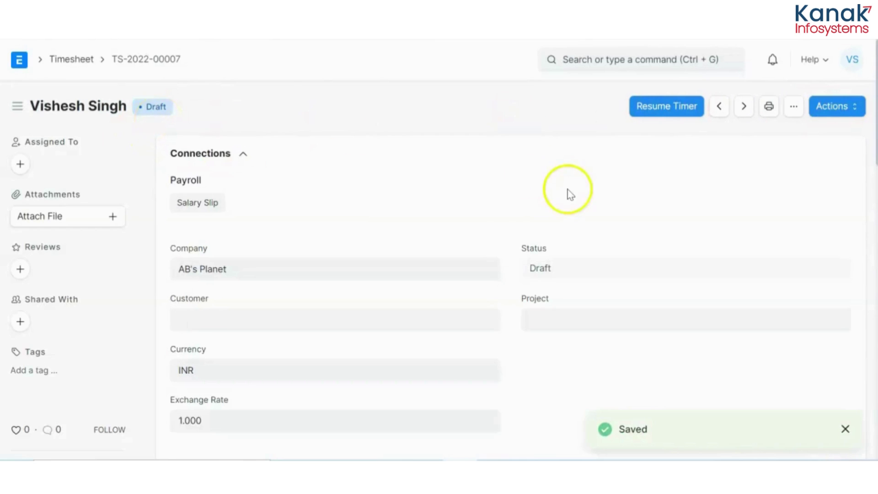
left_click(854, 110)
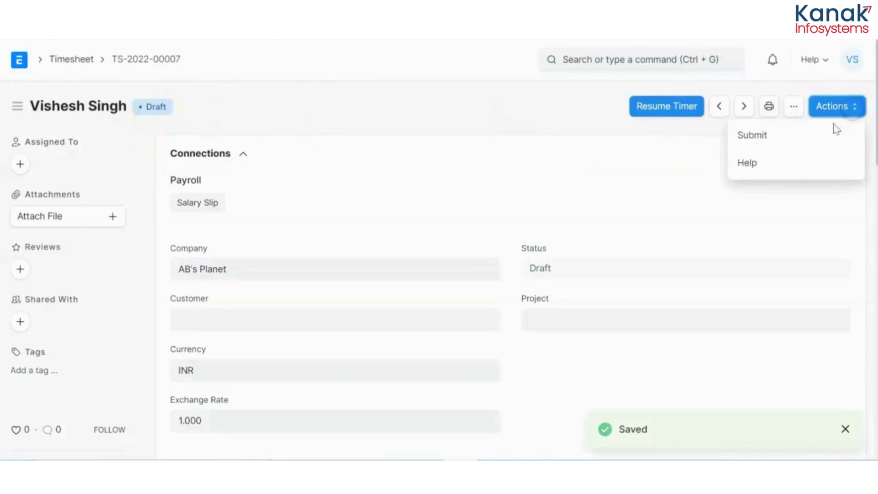
left_click(796, 135)
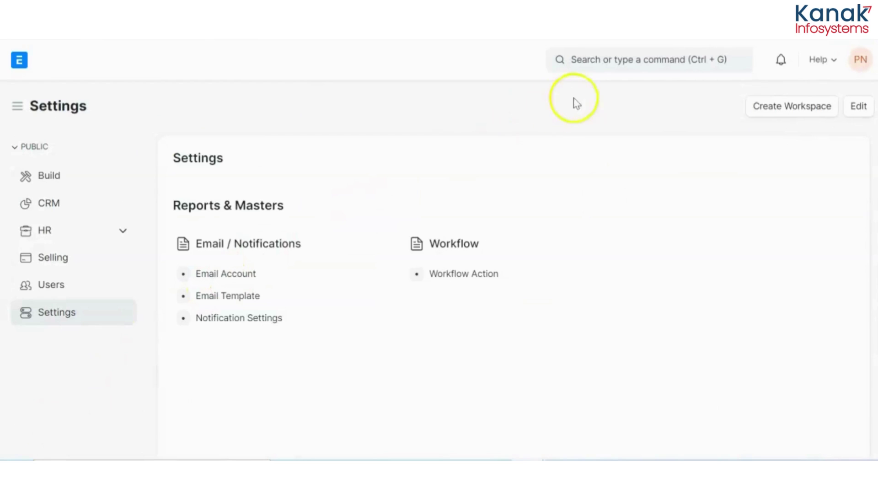
Find the Timesheet list via 'tim' and open the timesheet awaiting manager approval.
left_click(623, 71)
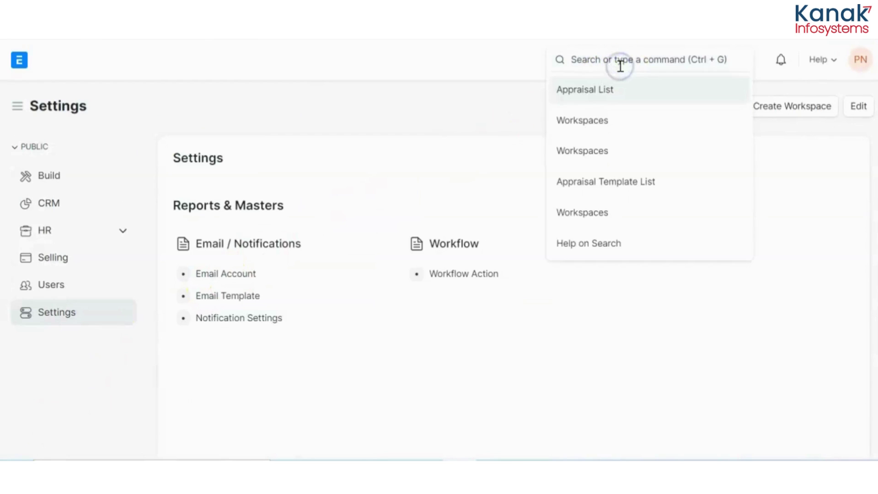
type("tim")
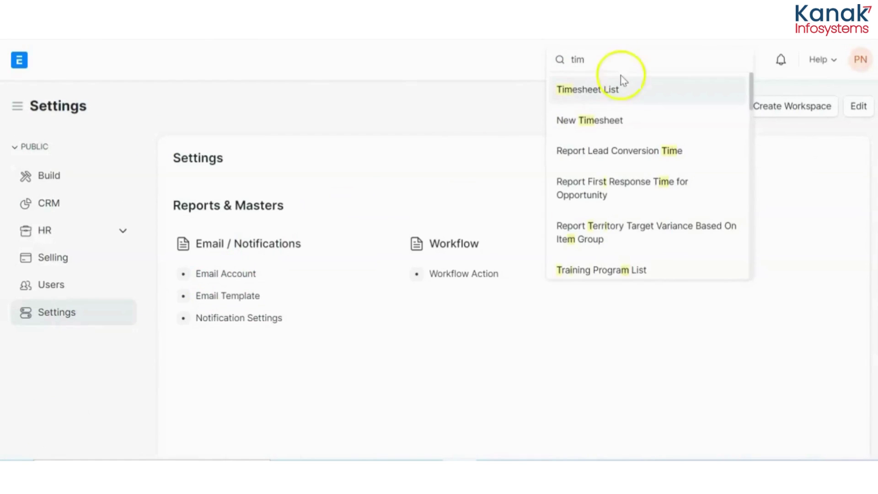
left_click(621, 86)
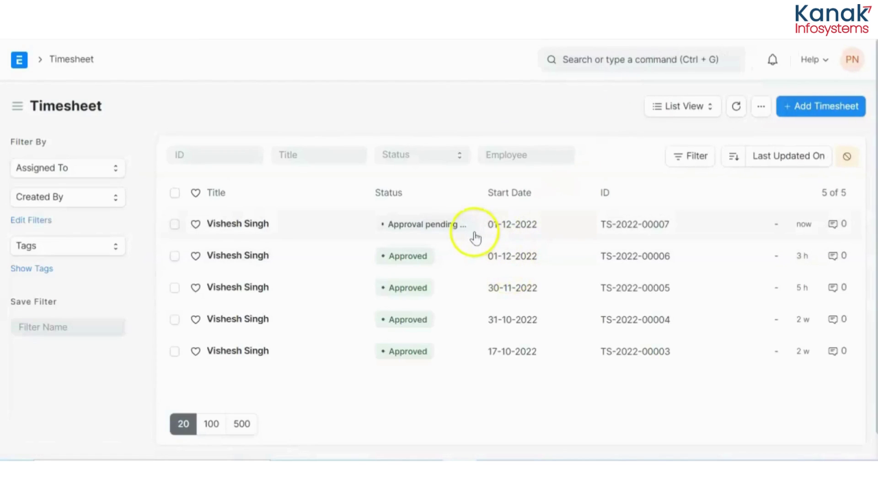
left_click(357, 228)
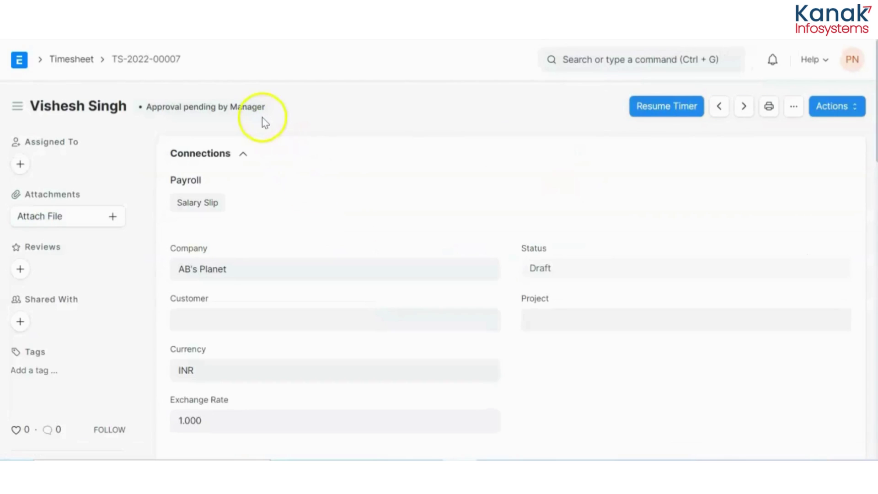
Approve the timesheet as the manager.
scroll(356, 239, "down", 5)
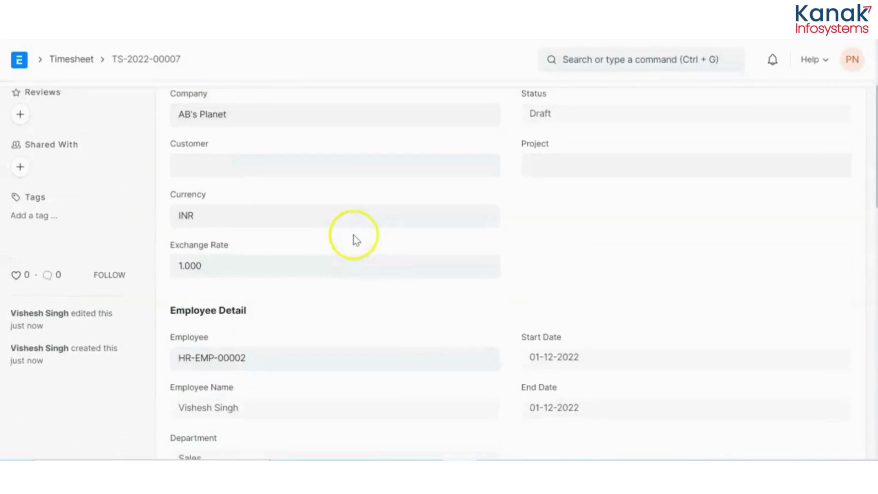
scroll(355, 239, "down", 3)
scroll(355, 239, "up", 8)
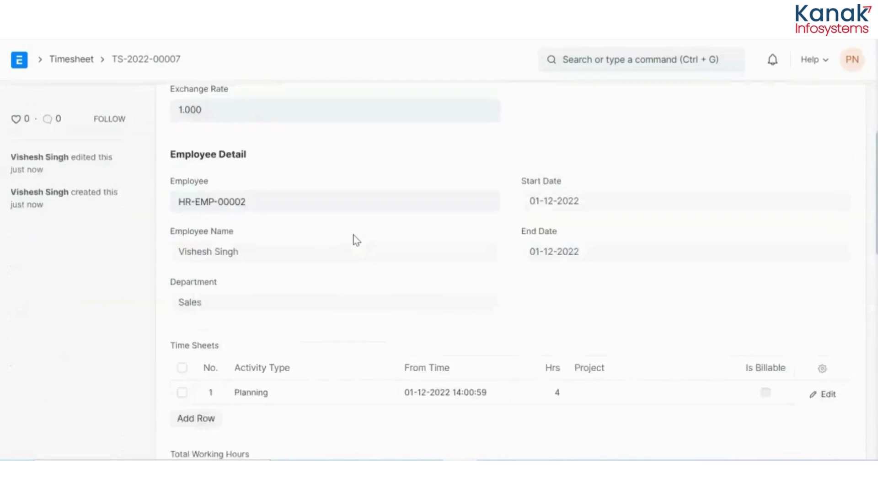
left_click(845, 105)
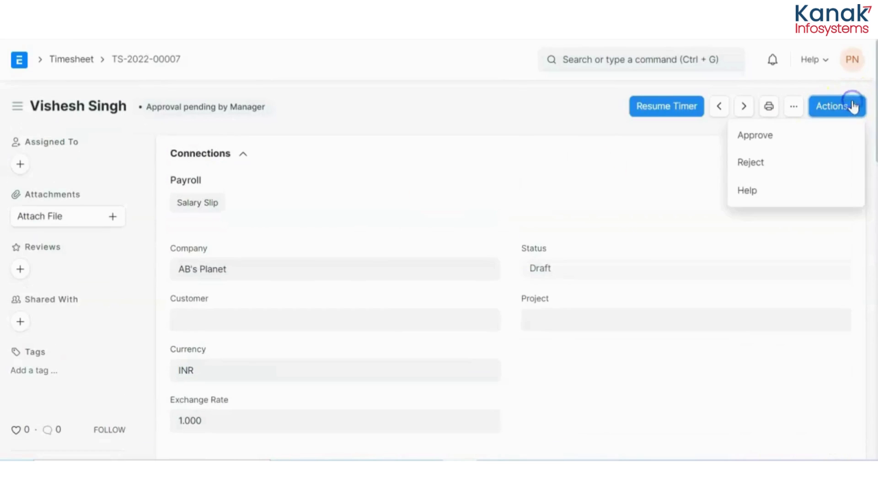
left_click(830, 137)
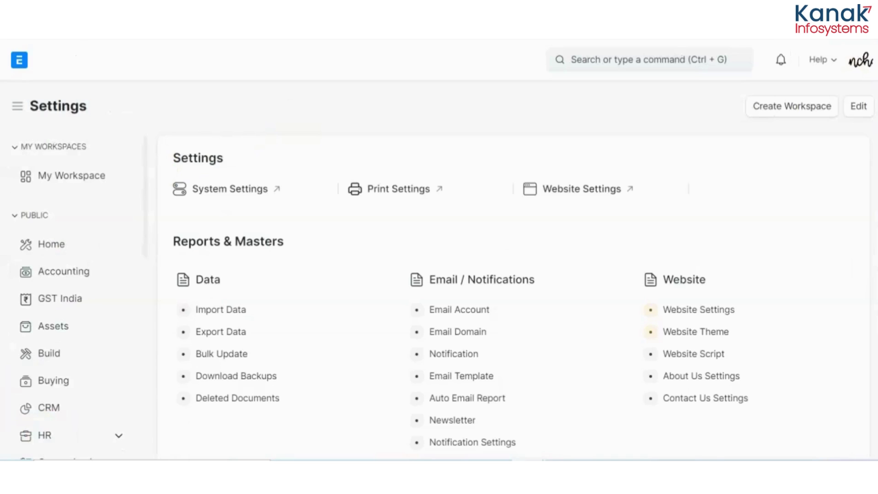
Find the Timesheet list via 'tim' and open the timesheet pending HR Manager approval.
left_click(593, 63)
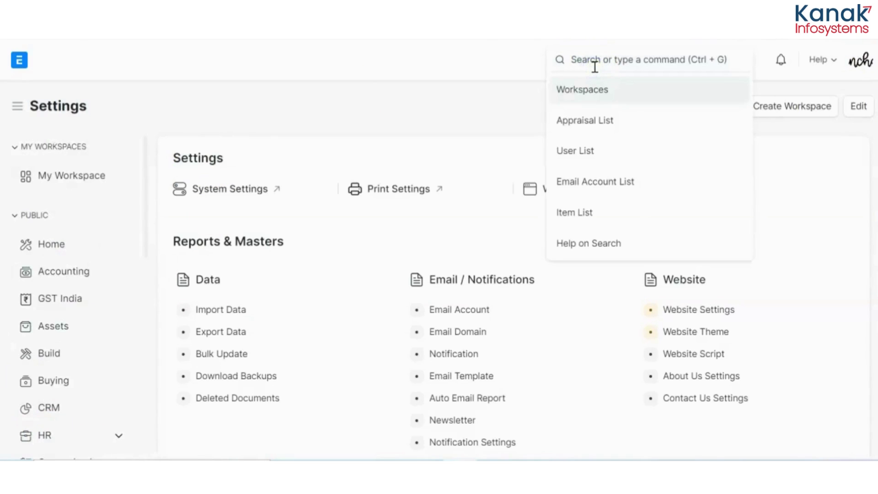
type("tim")
left_click(604, 91)
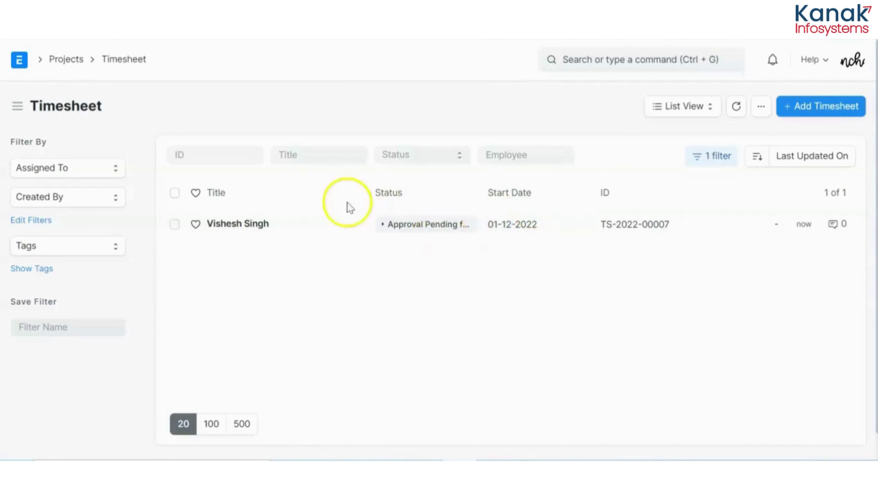
left_click(335, 237)
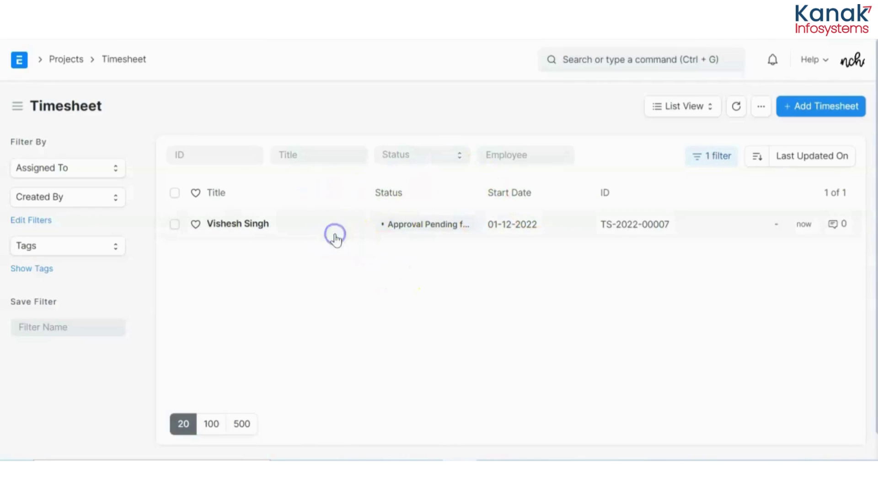
Give the timesheet final HR approval so it becomes Approved.
scroll(388, 316, "down", 8)
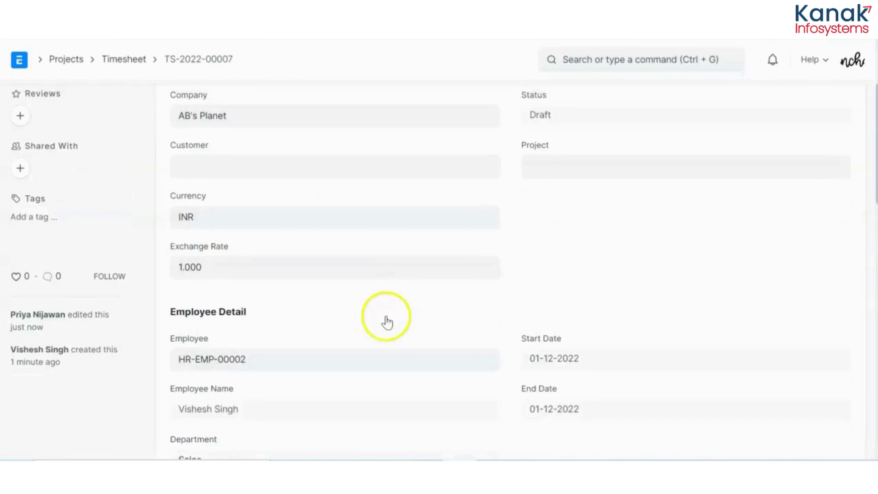
scroll(388, 321, "down", 4)
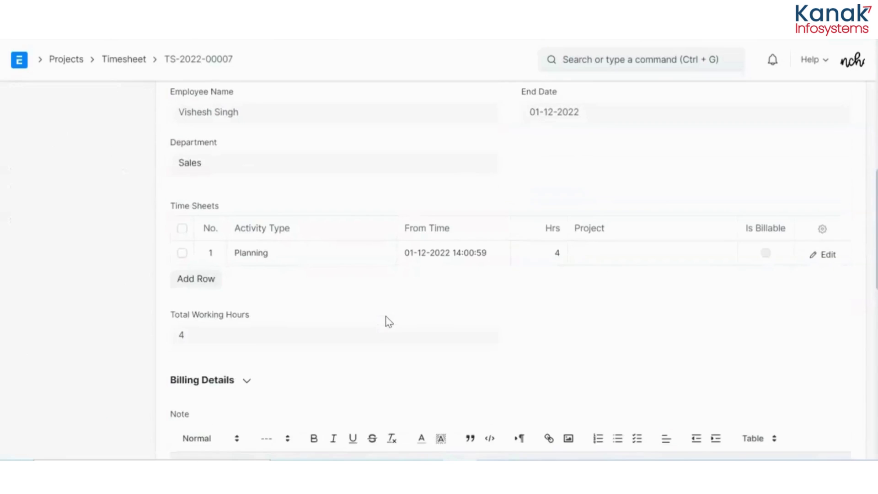
scroll(387, 322, "up", 8)
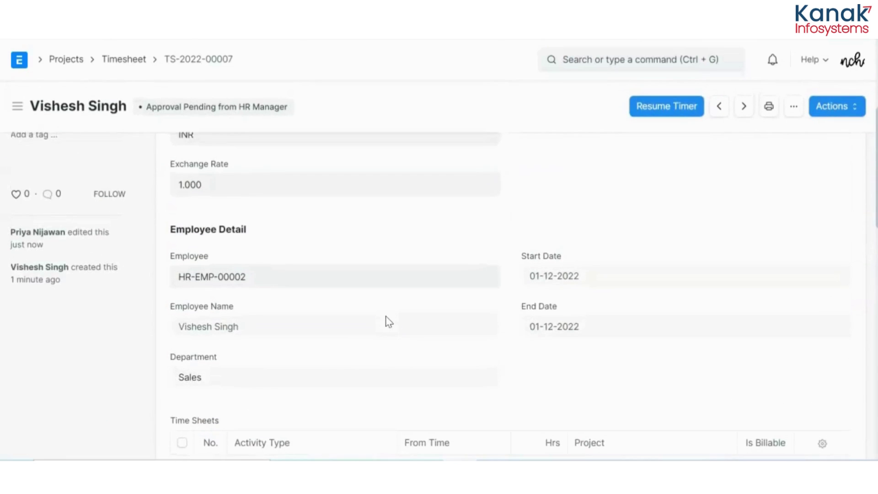
scroll(387, 319, "up", 4)
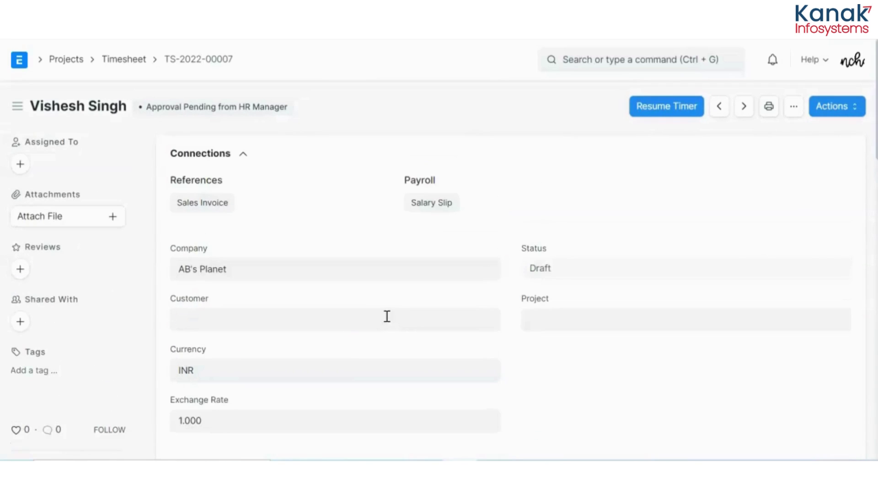
left_click(858, 118)
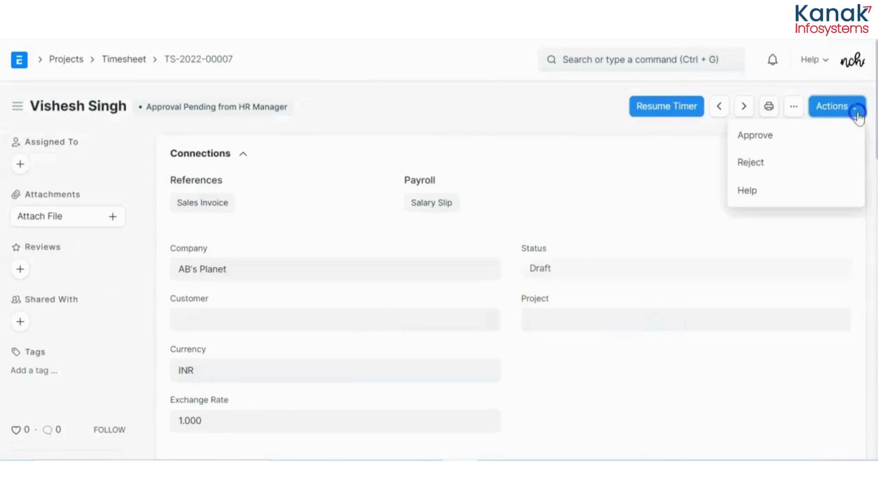
left_click(836, 137)
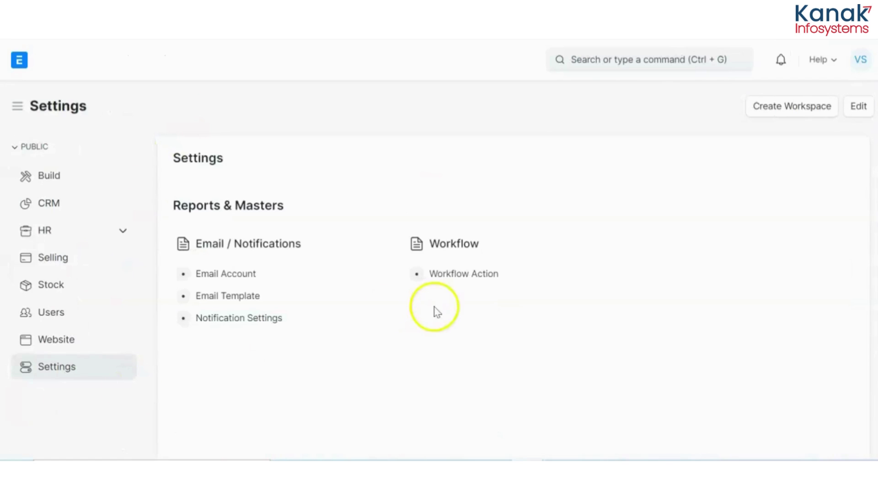
Open the Timesheet List from the search suggestions to check the five timesheets' statuses.
left_click(631, 65)
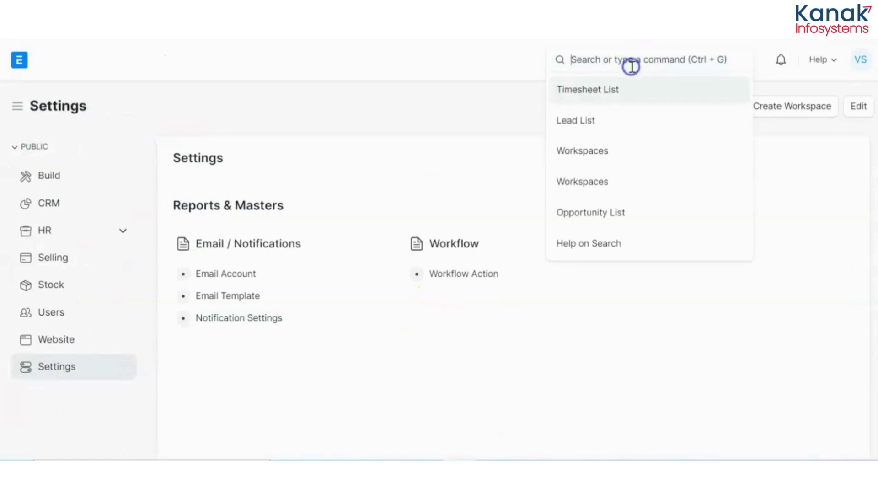
left_click(631, 97)
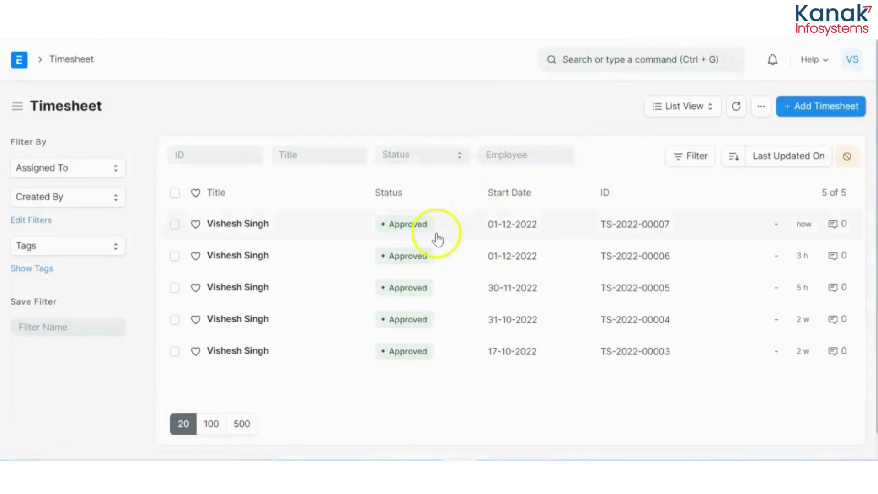